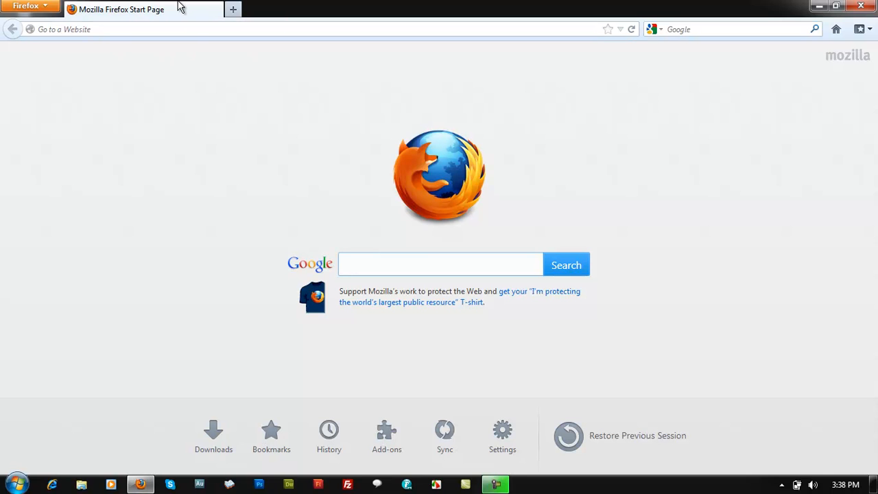
Open the website debrained.com
click(100, 29)
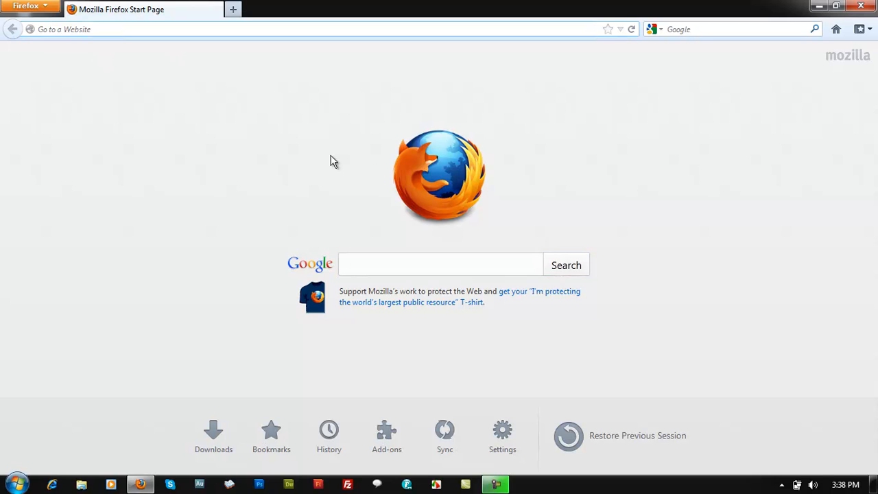
text(debrained.com/)
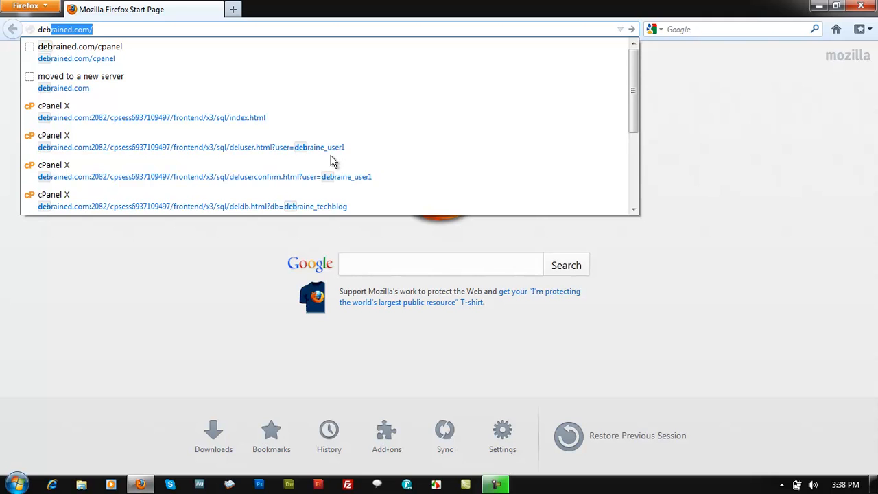
click(103, 92)
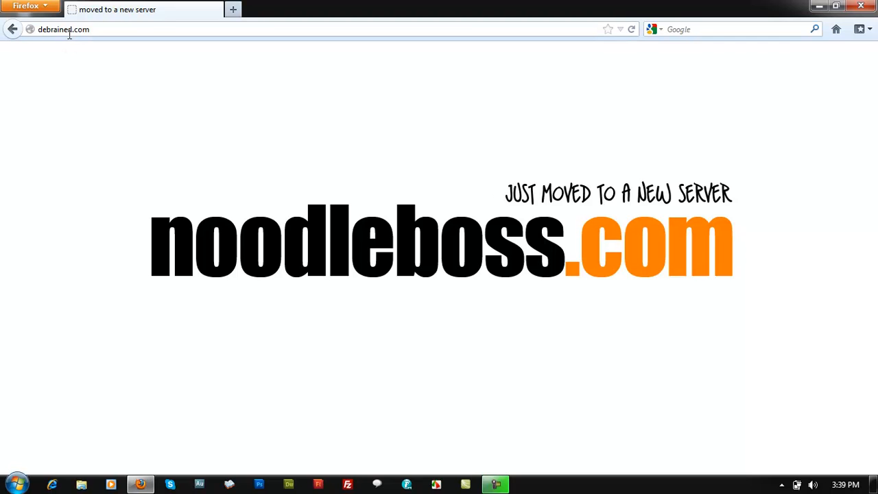
Go to the site's cPanel login page at debrained.com/cpanel
click(147, 29)
click(159, 29)
text(/)
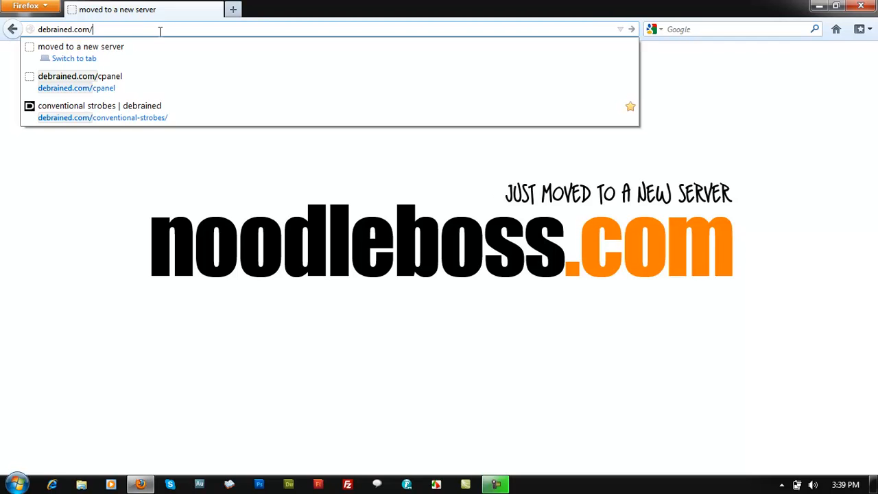
text(cpanel)
key(Return)
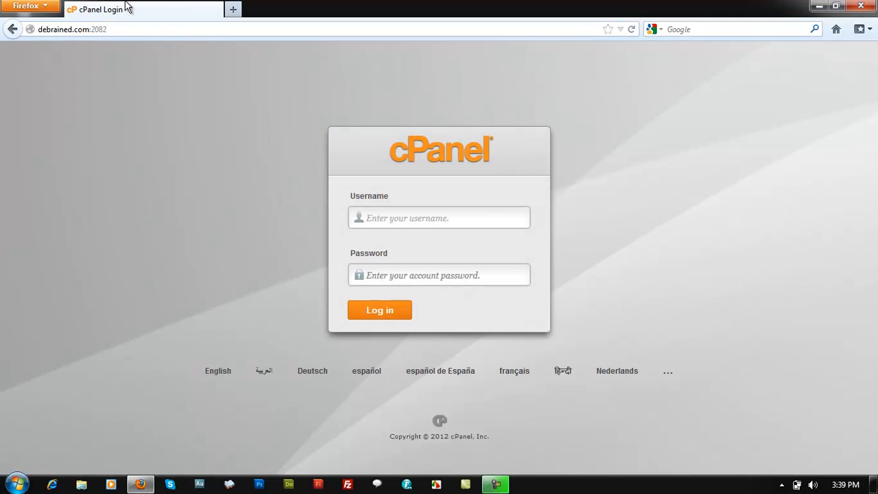
Load the cPanel login address debrained.com:2082 in a new tab and close the original login tab
click(117, 30)
key(ctrl+c)
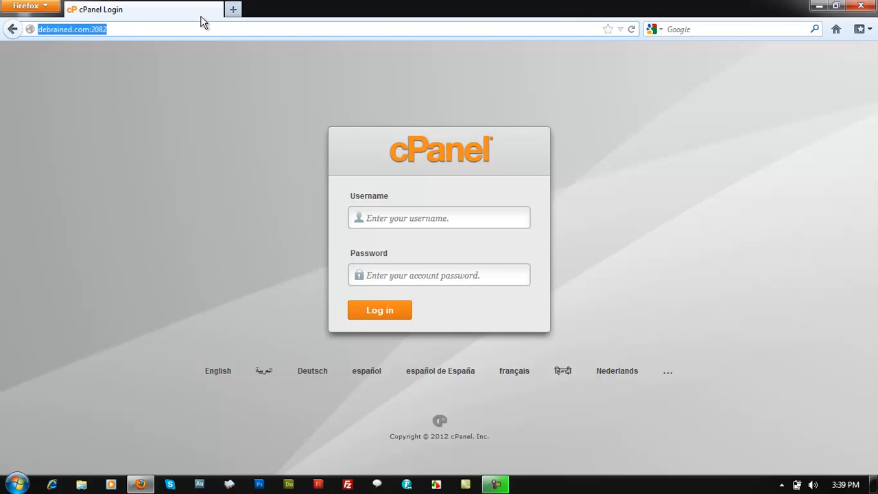
click(232, 8)
key(ctrl+v)
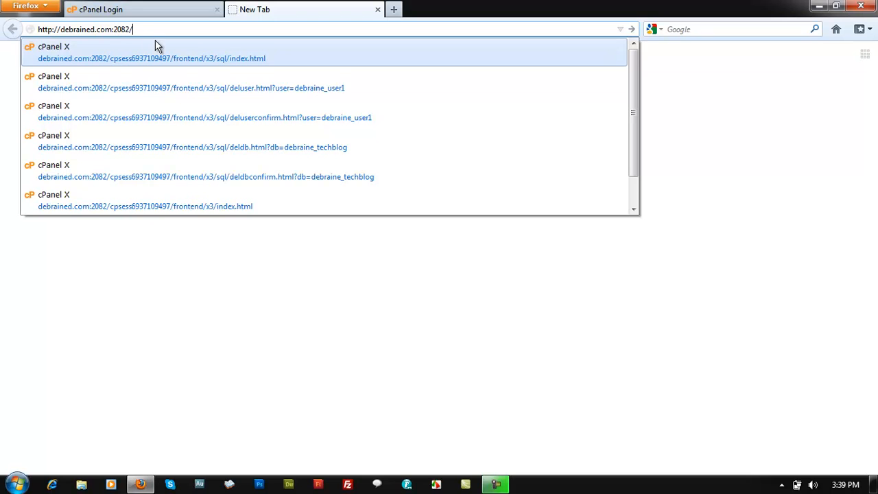
click(159, 30)
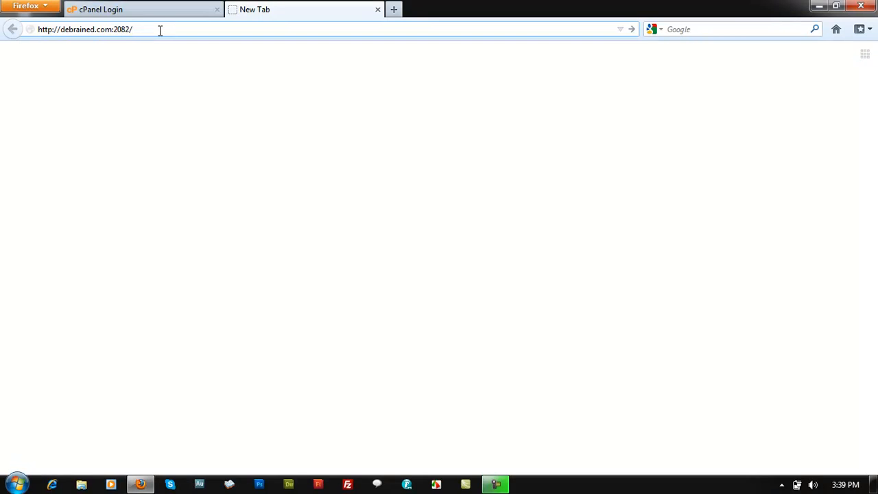
key(Return)
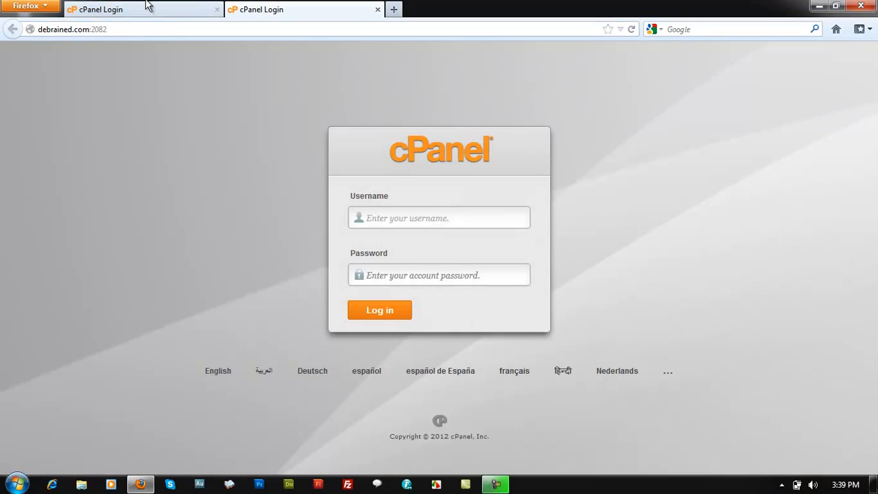
click(148, 7)
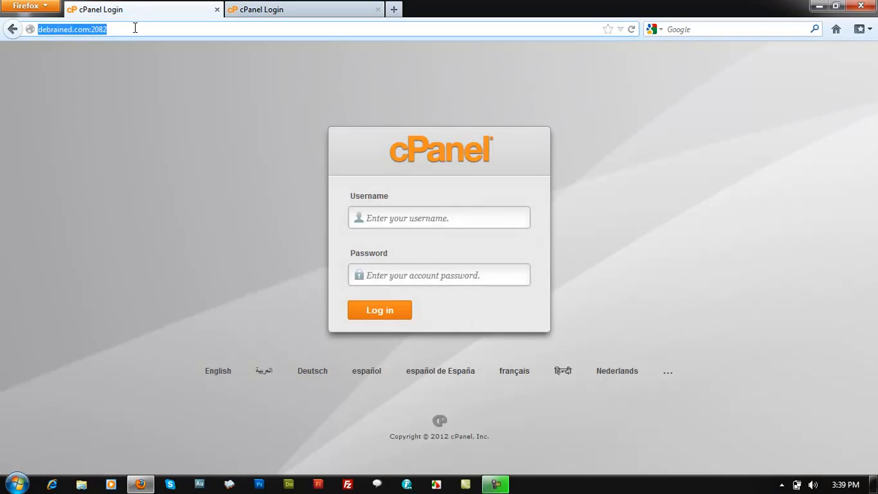
click(217, 9)
Log in to cPanel with the account username and the account password
click(435, 223)
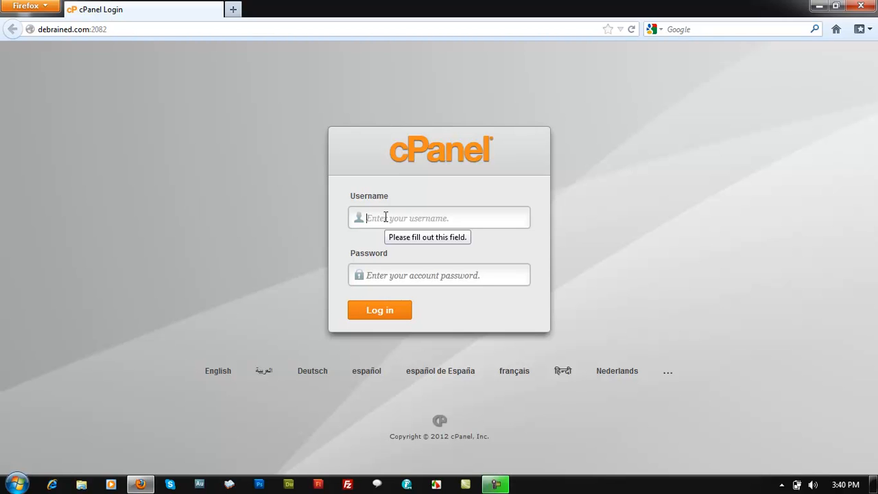
click(386, 217)
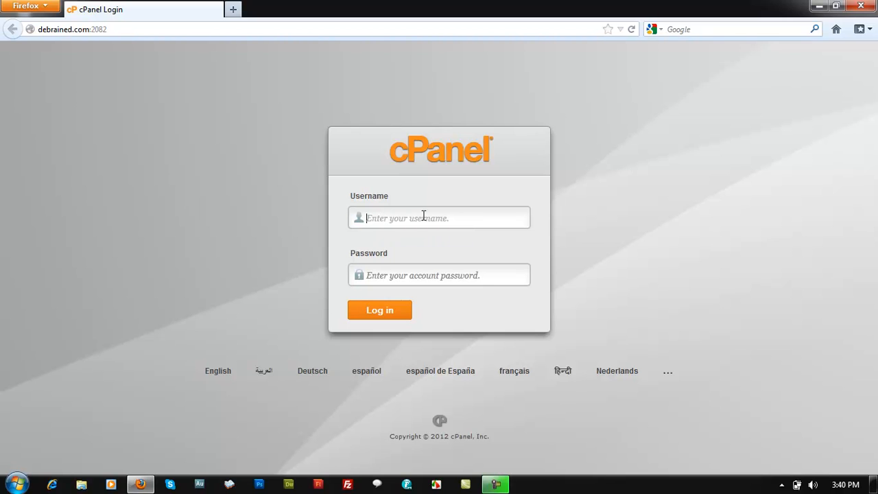
text(debrained)
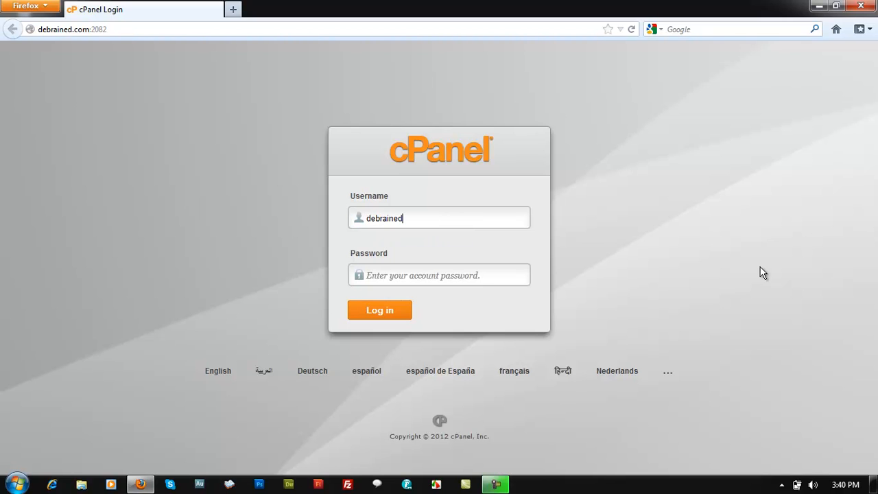
key(BackSpace)
key(Tab)
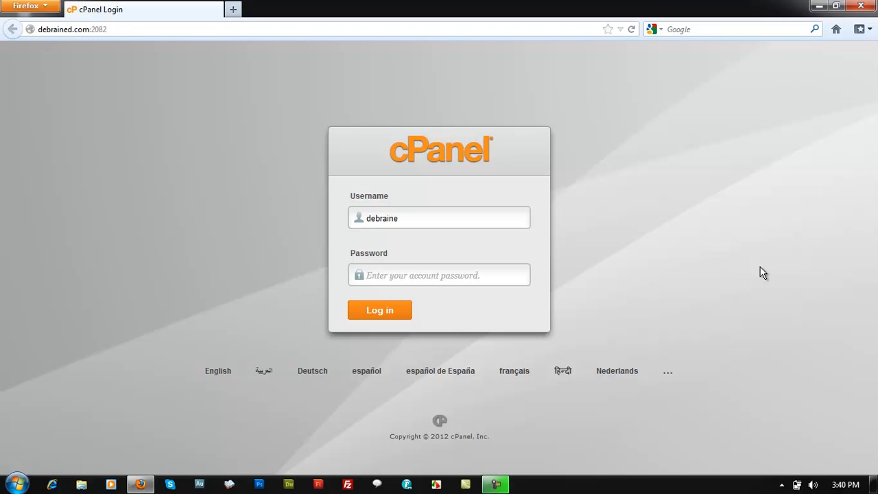
text(••)
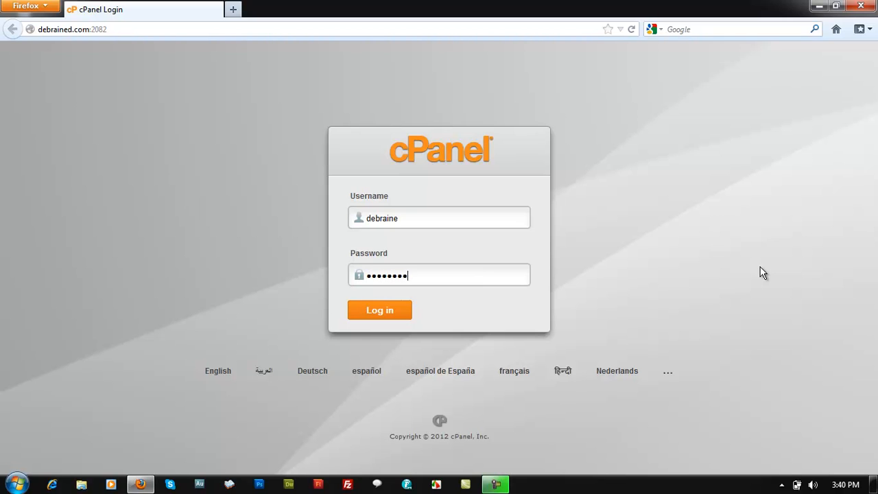
text(••)
key(Return)
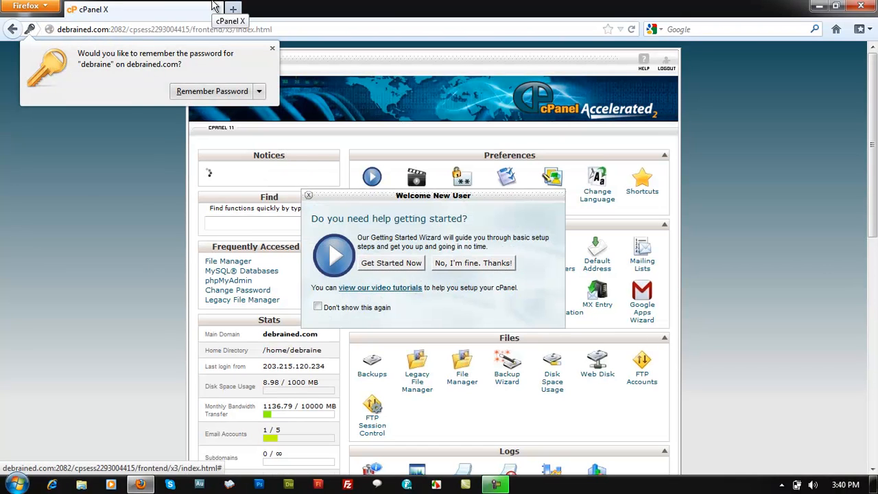
Dismiss the offer to remember the password and close the Welcome New User dialog
click(272, 48)
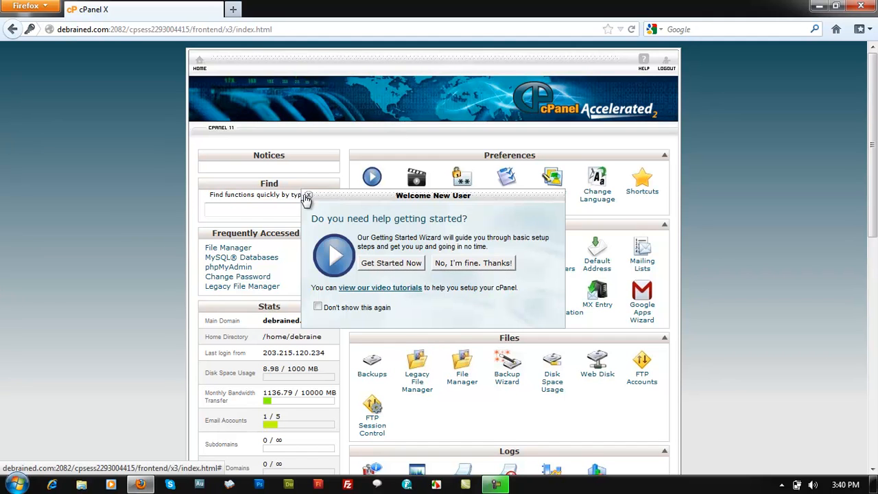
click(308, 196)
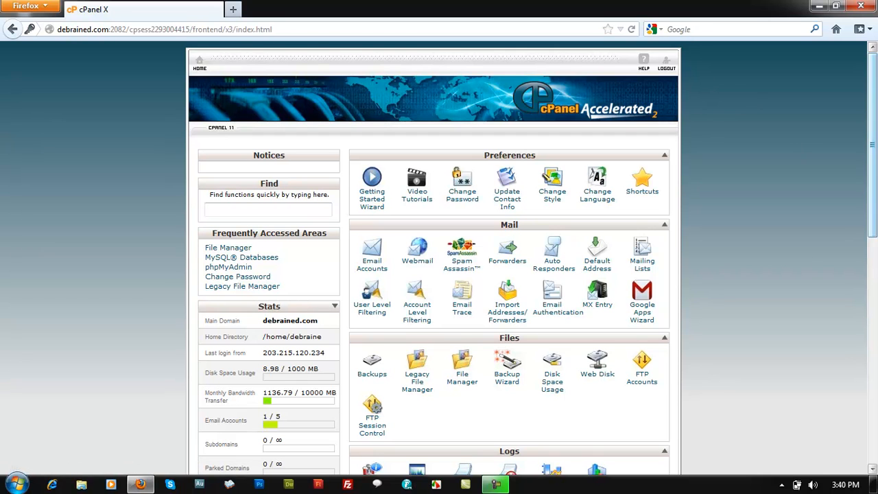
Collapse the Databases section on the cPanel home page and expand it again
scroll(634, 231, down, 1)
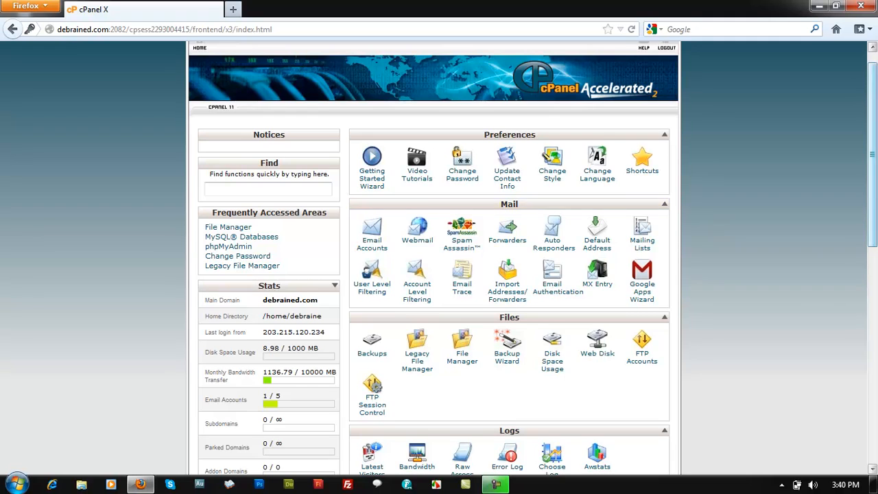
scroll(755, 174, down, 3)
scroll(876, 288, down, 10)
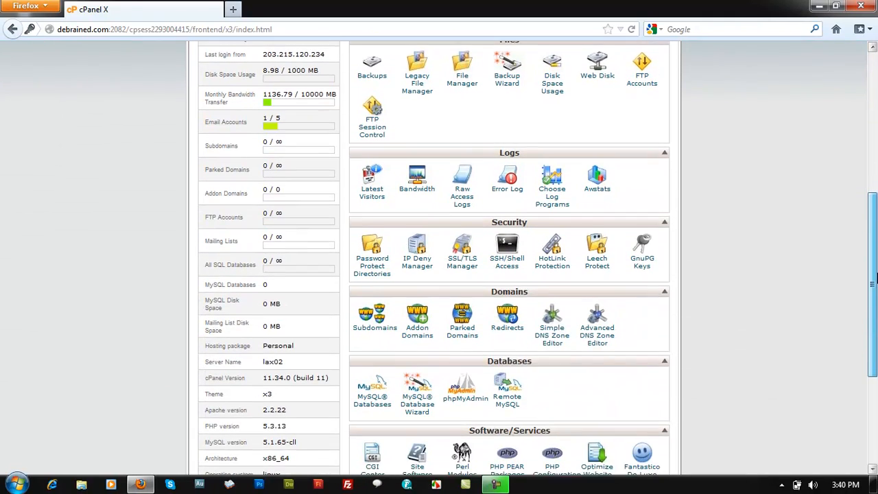
scroll(876, 288, down, 3)
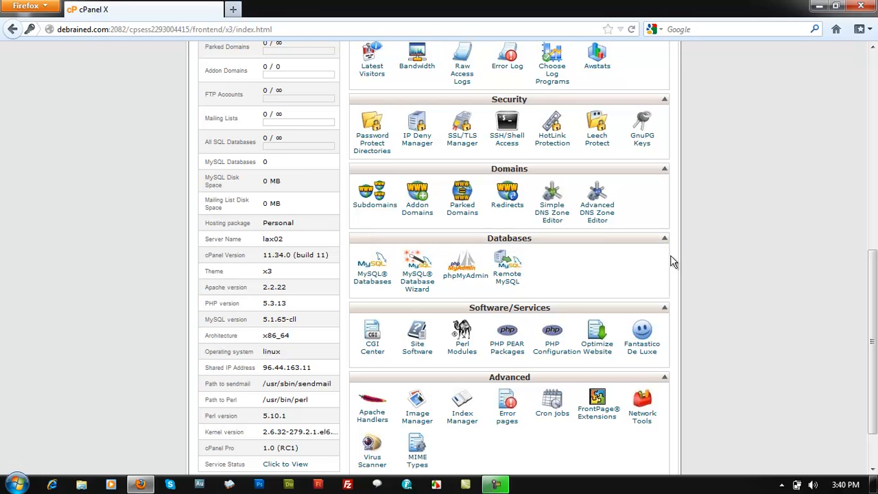
drag(624, 238, 596, 255)
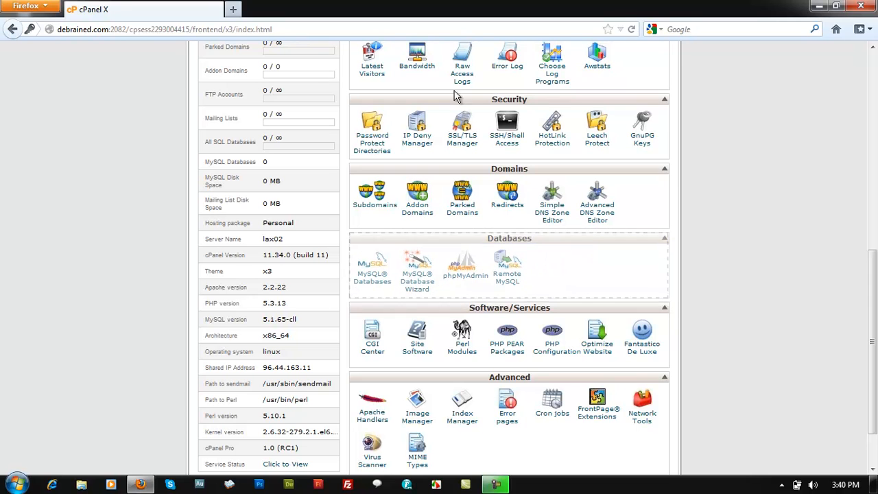
scroll(874, 304, down, 1)
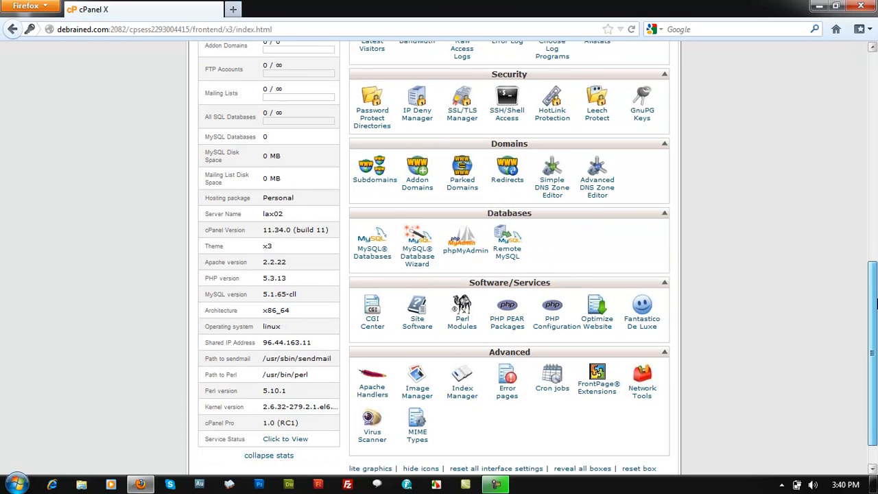
click(664, 206)
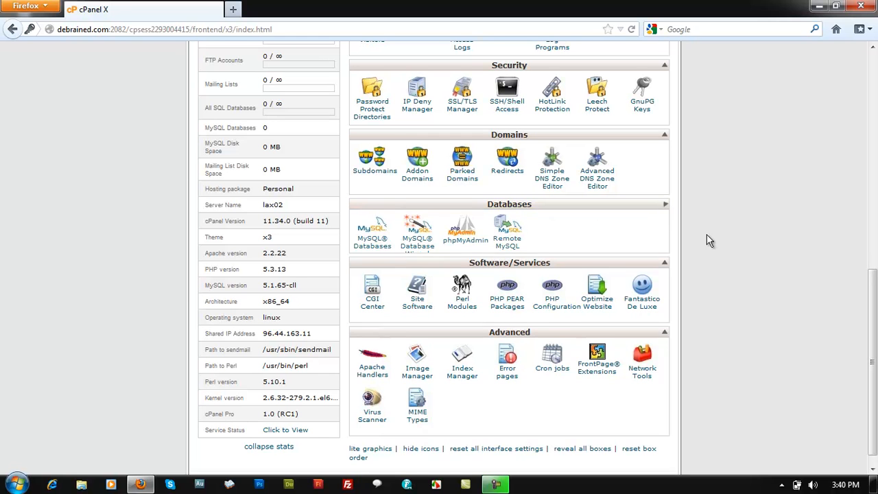
drag(877, 282, 877, 259)
mouse_move(873, 295)
mouse_down()
mouse_move(873, 309)
mouse_move(874, 290)
mouse_up()
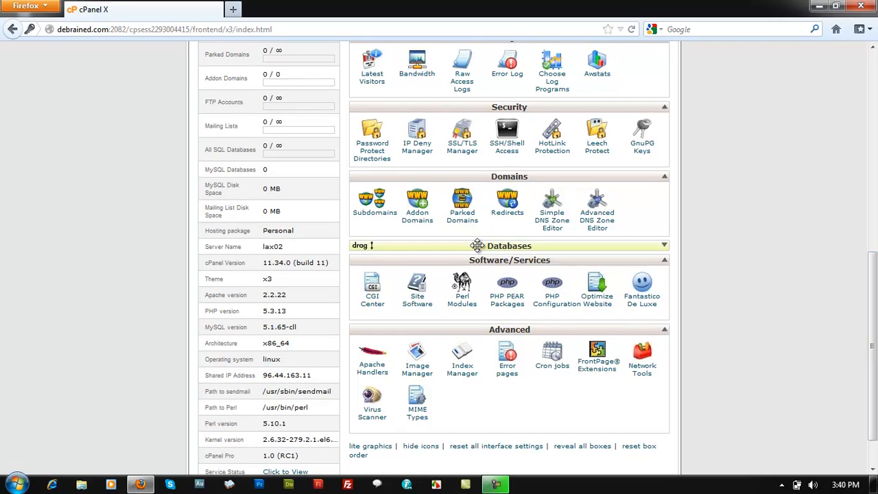
click(664, 246)
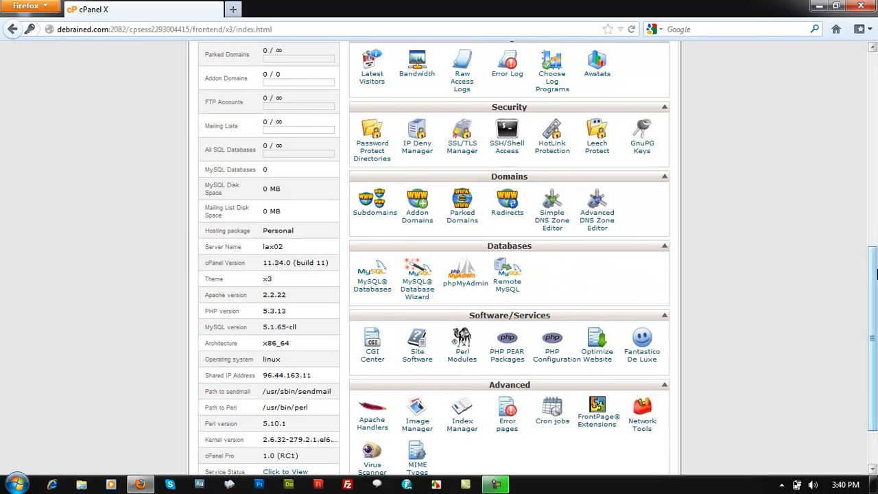
Open the MySQL Databases tool from the Databases section
scroll(694, 260, down, 2)
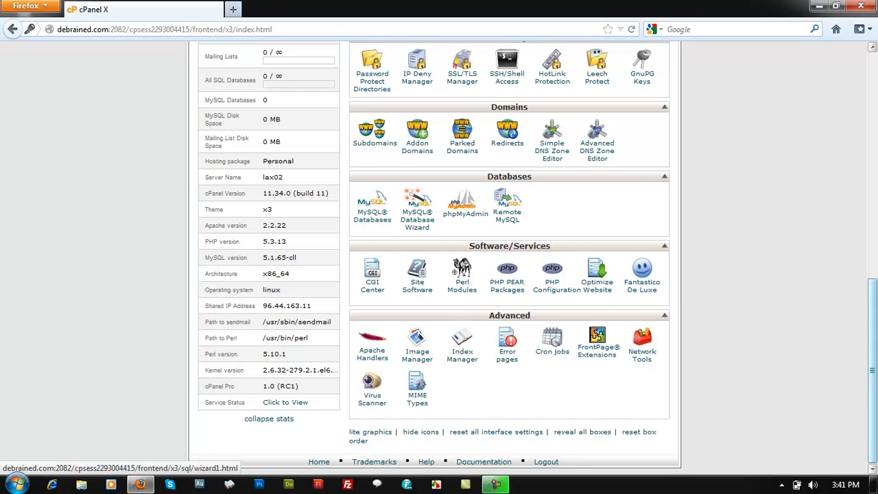
click(377, 225)
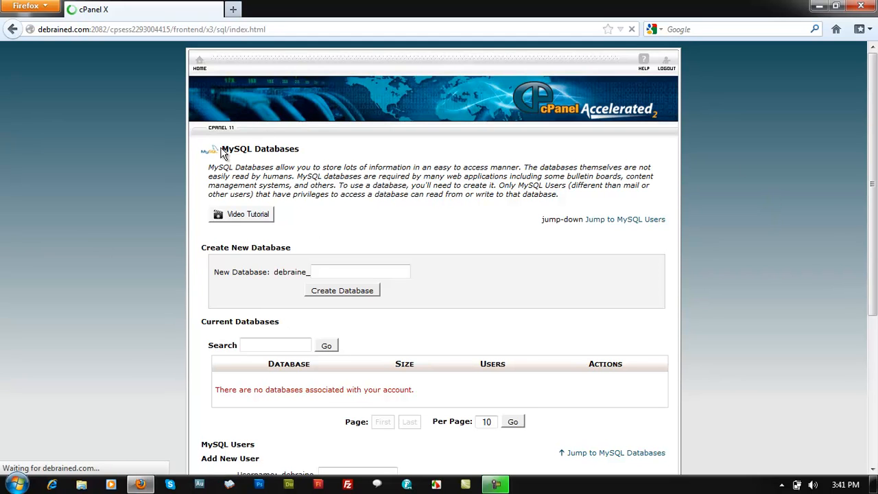
Examine the MySQL Databases page: its introduction, the database and user forms, and the fixed prefix of the new database name
drag(222, 148, 308, 155)
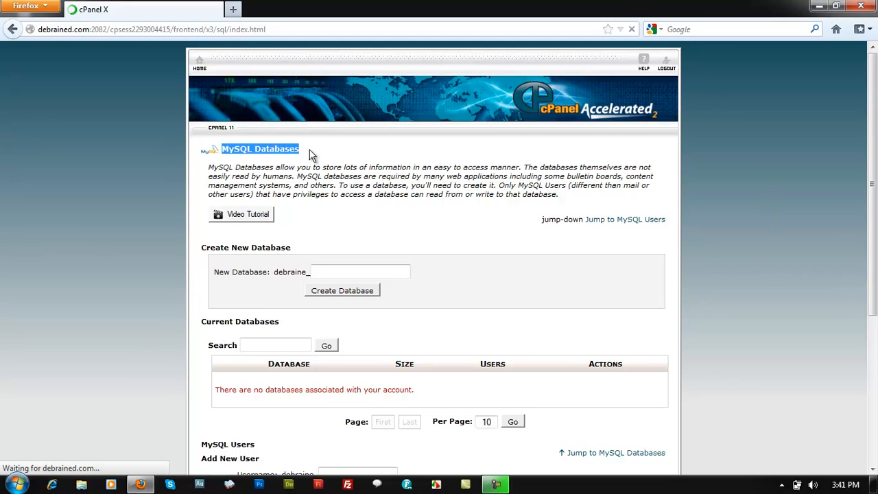
click(53, 180)
drag(559, 194, 194, 173)
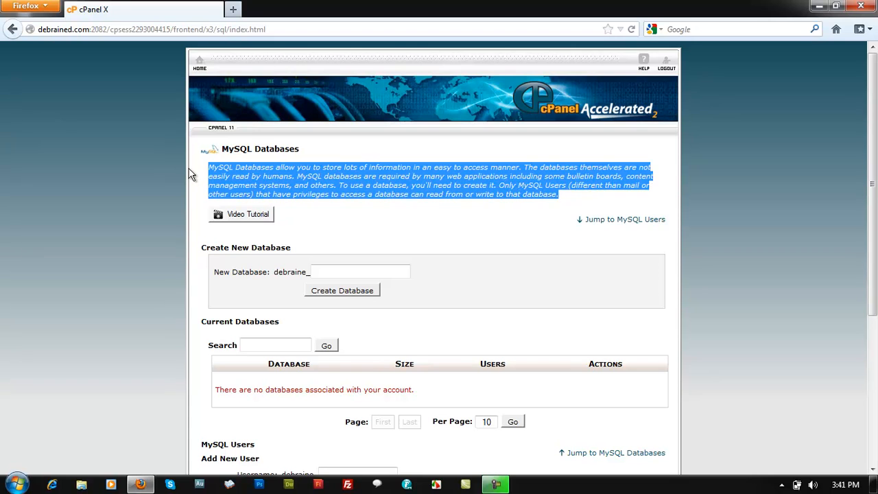
mouse_move(874, 209)
mouse_down()
mouse_move(875, 188)
mouse_move(874, 214)
mouse_up()
click(743, 179)
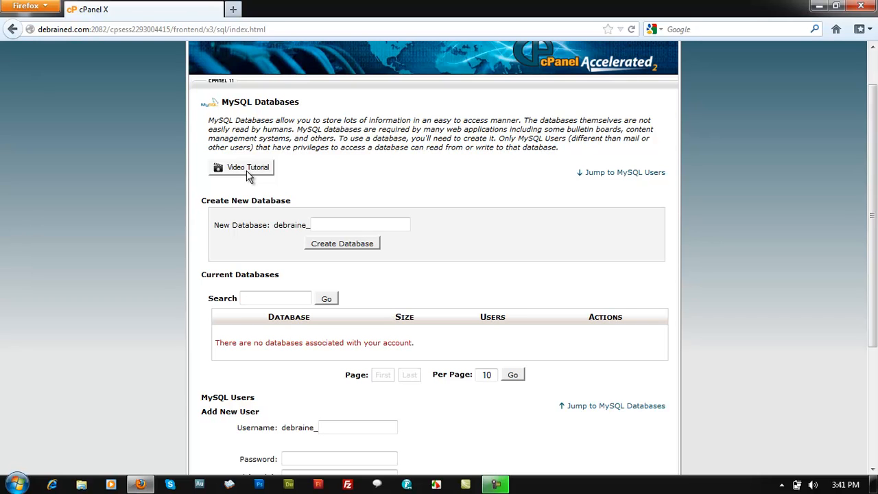
drag(873, 192, 873, 215)
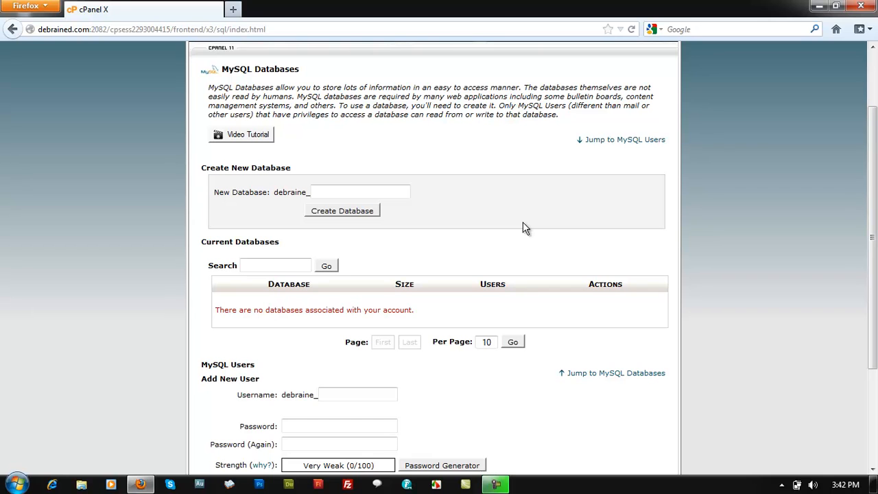
drag(876, 268, 877, 263)
scroll(855, 262, up, 1)
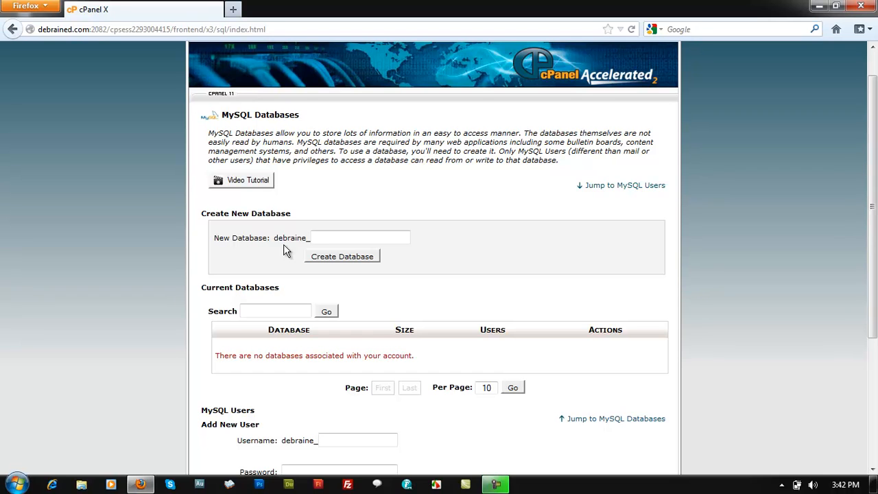
drag(274, 238, 312, 238)
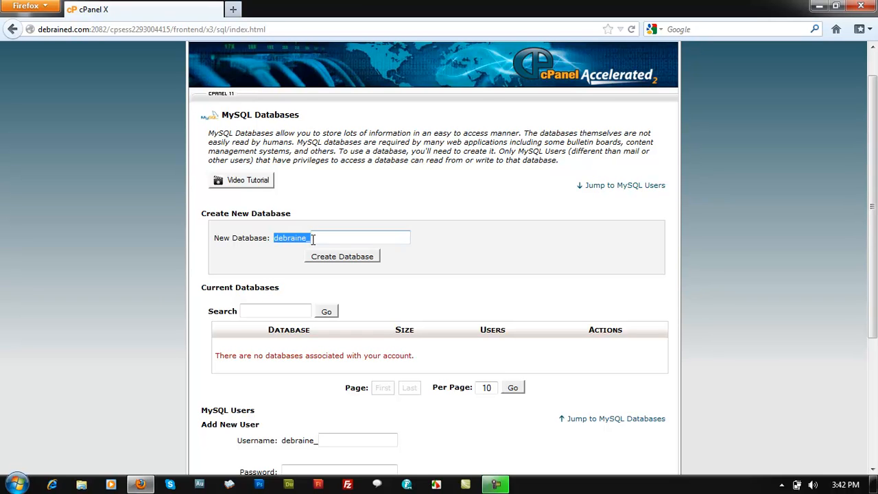
click(229, 266)
Enter techblog as the name of the new database, after the fixed account prefix
click(337, 240)
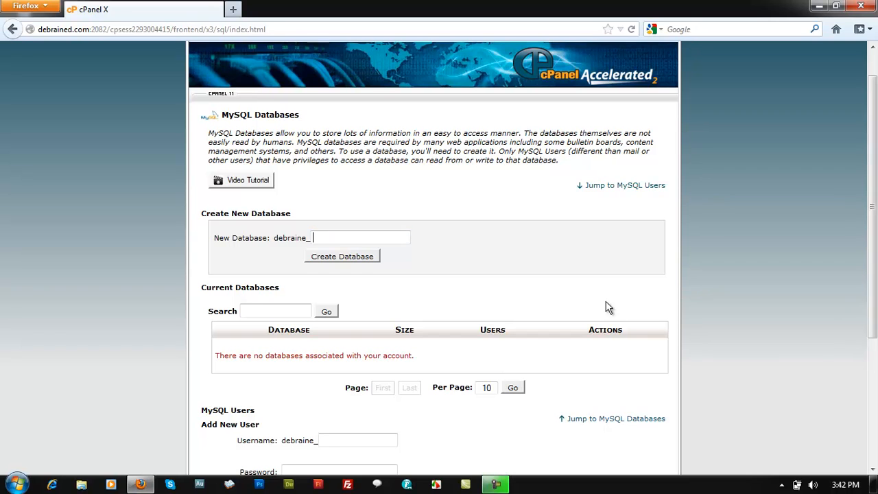
scroll(640, 287, down, 1)
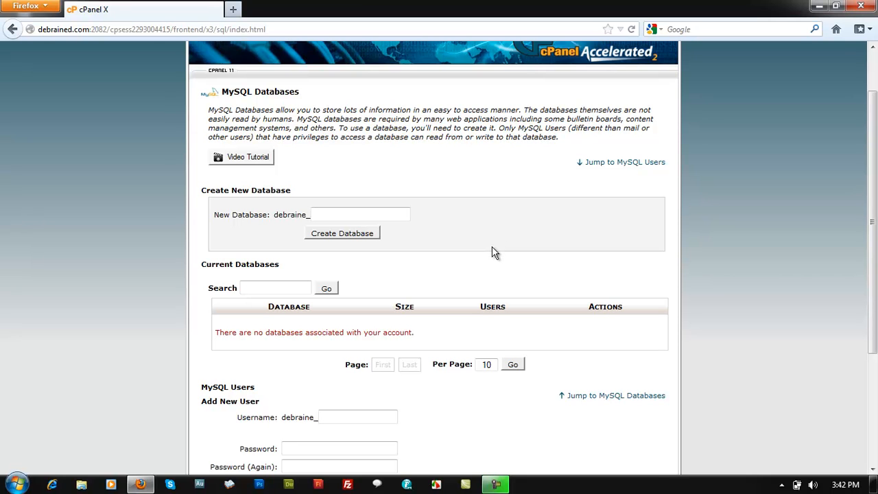
text(techbllog)
key(BackSpace)
key(BackSpace)
key(BackSpace)
key(BackSpace)
text(log)
scroll(446, 227, down, 1)
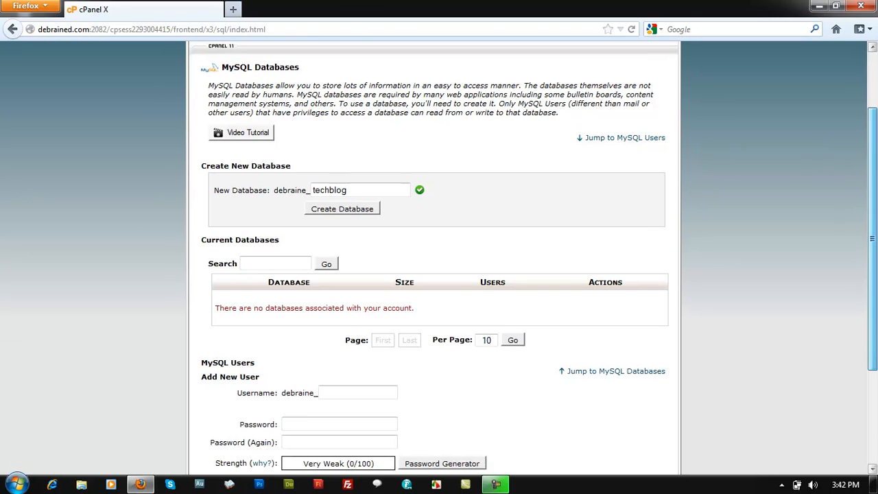
Create the techblog database and return to the MySQL Databases page
click(337, 209)
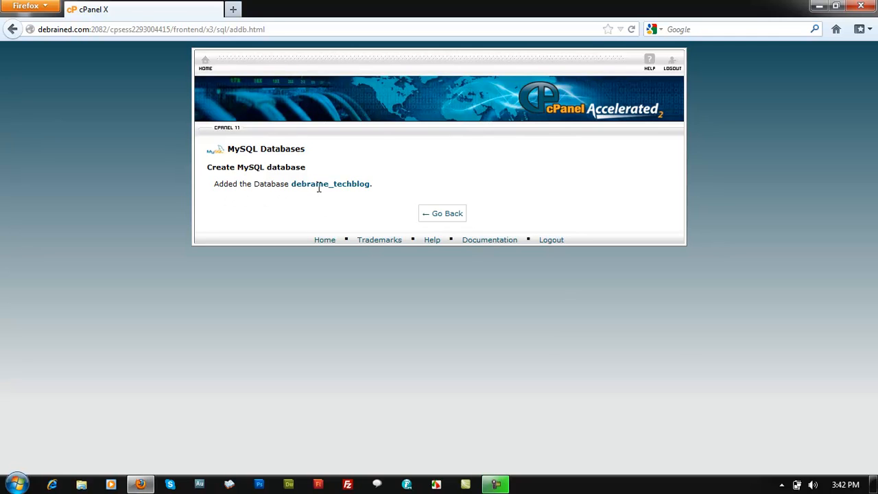
click(426, 215)
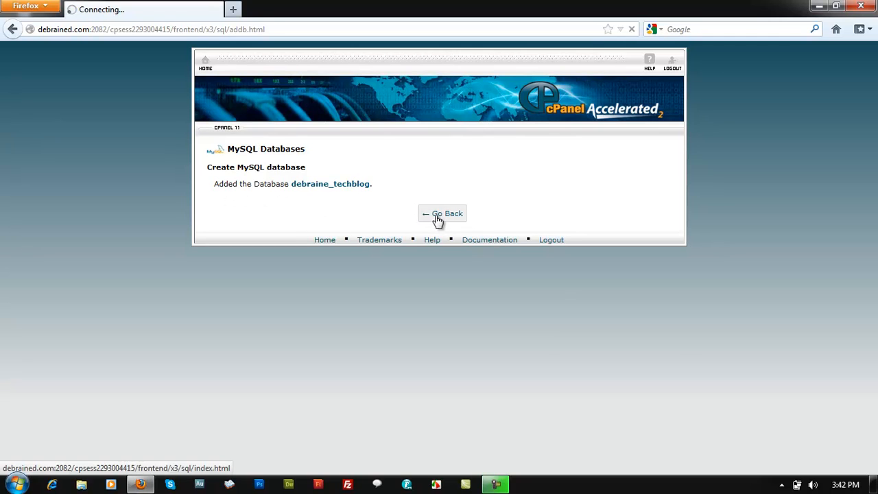
scroll(385, 274, down, 4)
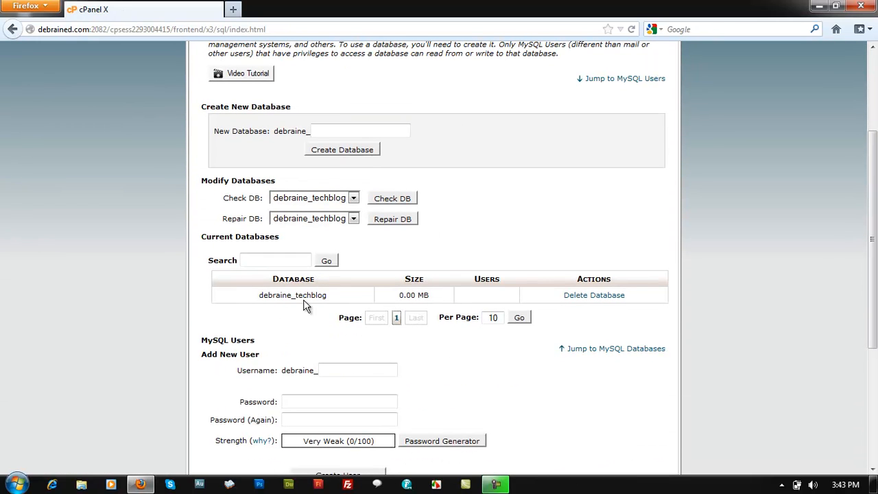
Examine the techblog entry in the Current Databases table and the Add New User section below it
drag(400, 295, 431, 297)
click(497, 292)
scroll(411, 247, down, 2)
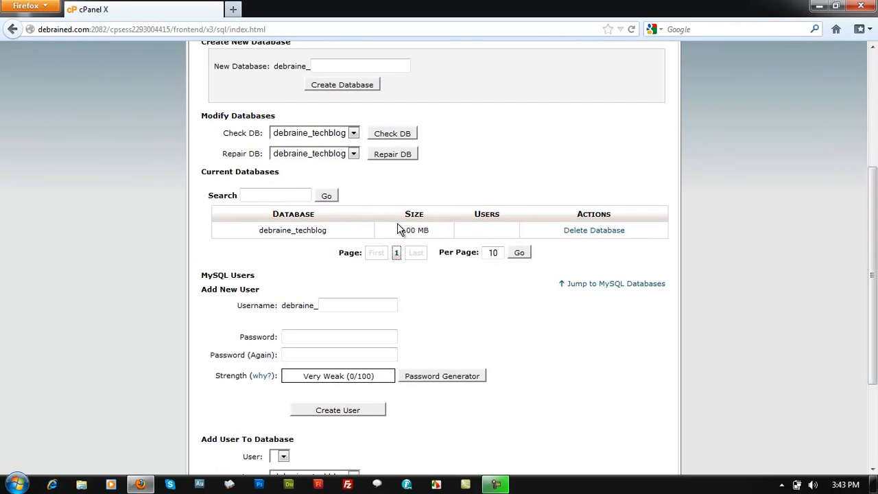
drag(273, 233, 337, 235)
scroll(871, 298, down, 2)
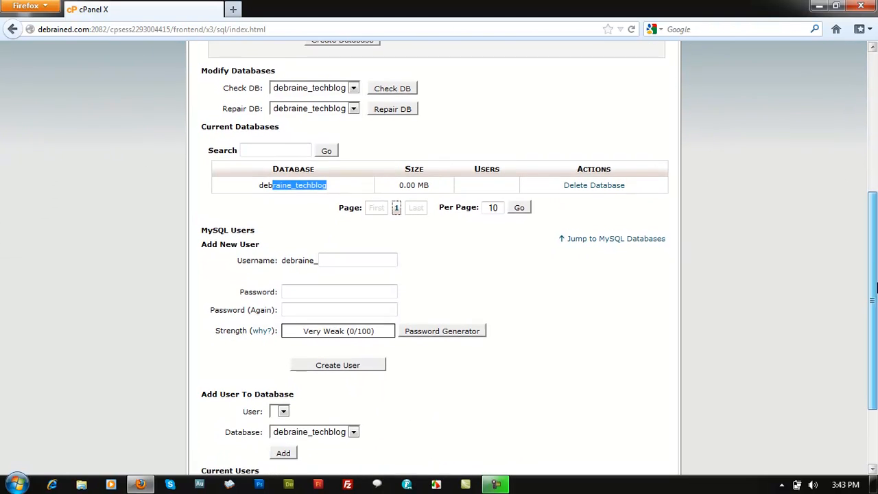
click(397, 181)
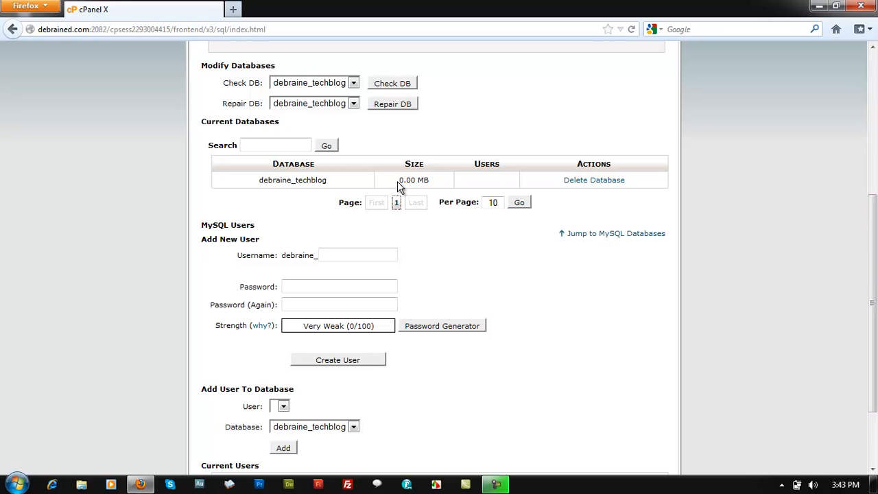
scroll(872, 302, down, 2)
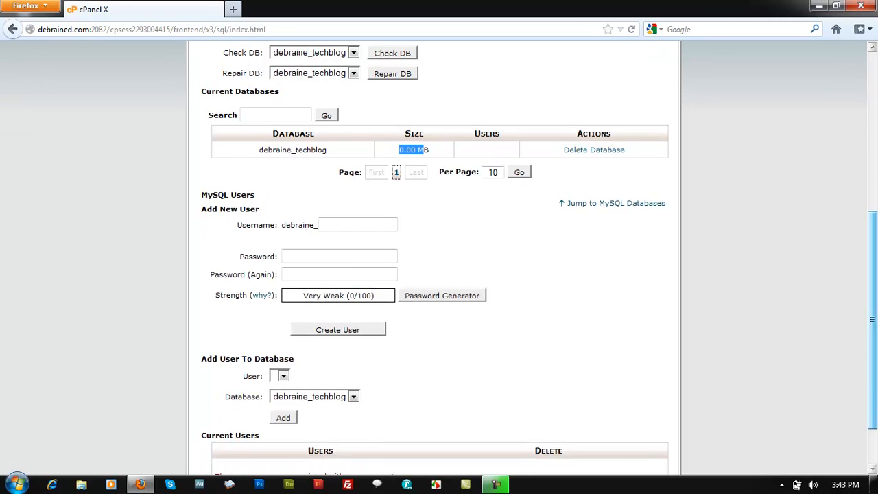
drag(206, 183, 245, 192)
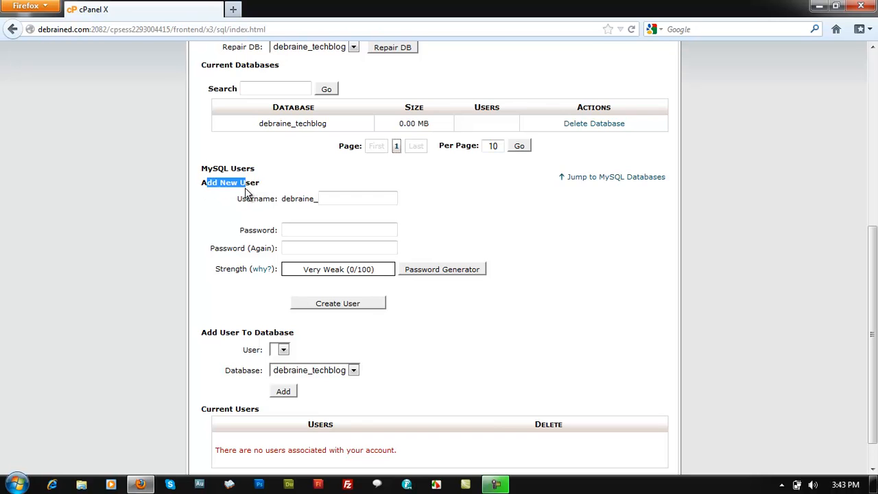
click(253, 186)
drag(259, 123, 323, 124)
click(303, 136)
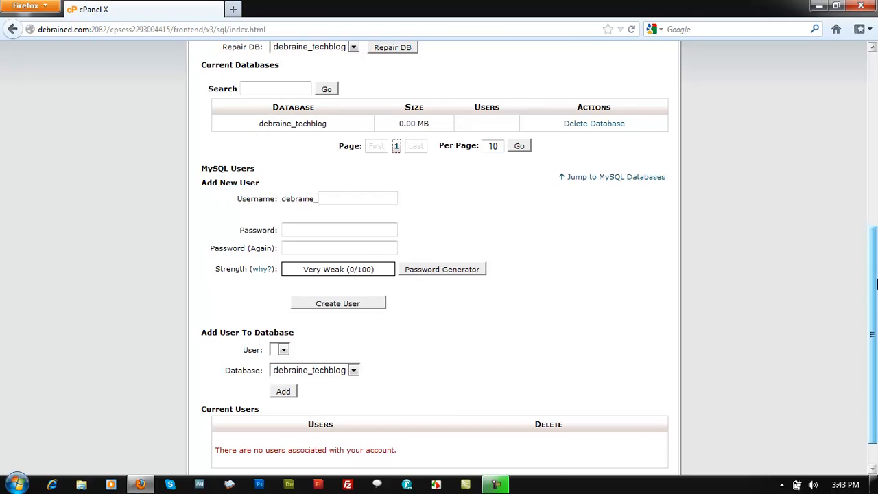
drag(873, 283, 873, 256)
drag(341, 179, 272, 190)
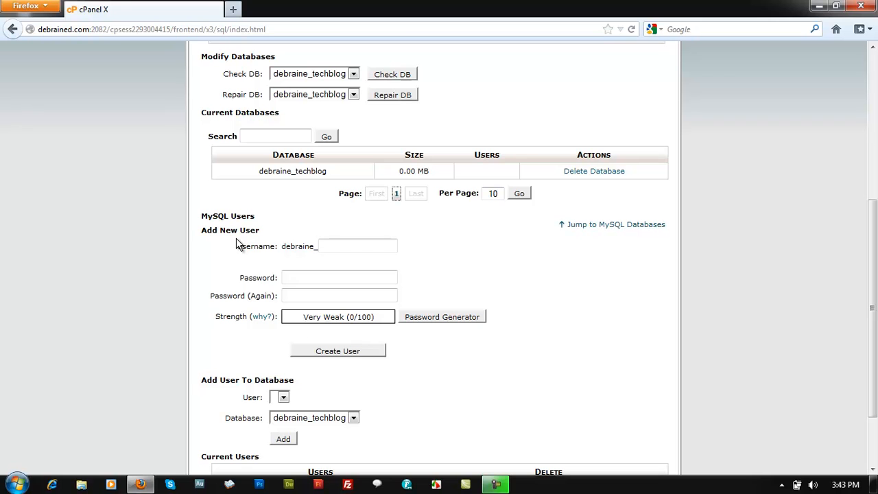
drag(876, 228, 876, 232)
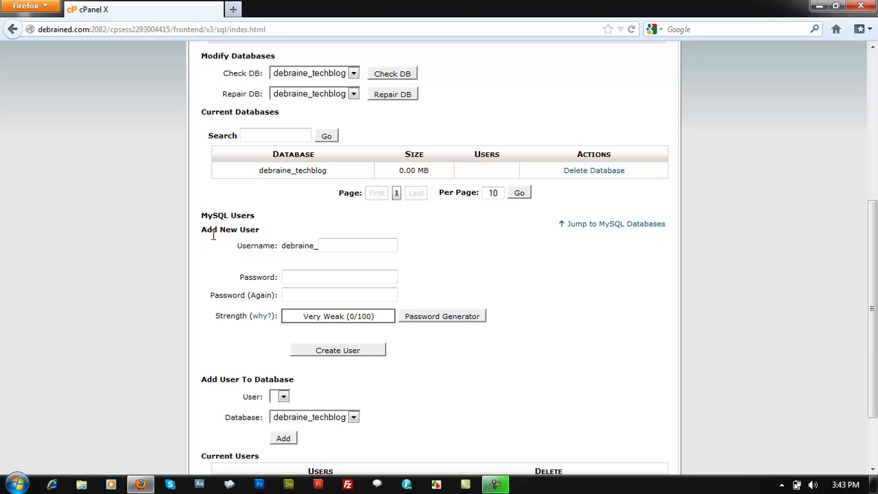
Enter user1 as the name of the new MySQL user, after the fixed account prefix
click(343, 246)
text(user1)
scroll(873, 308, down, 1)
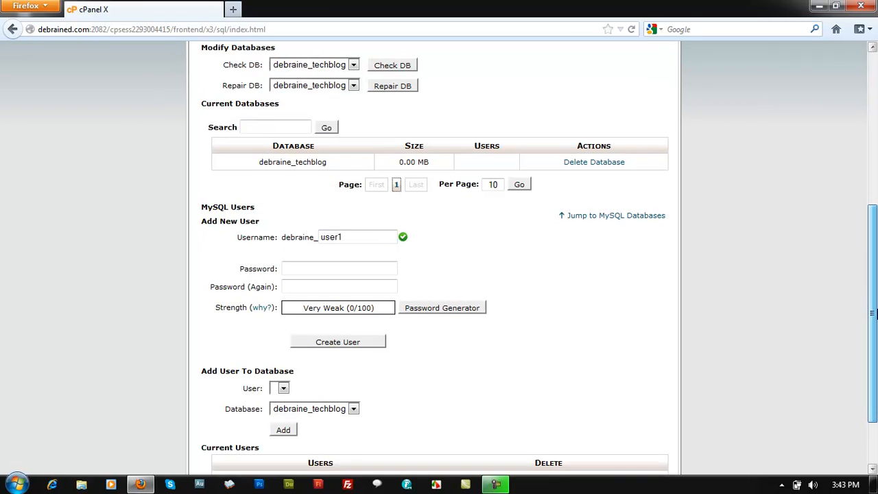
Enter the new MySQL user's password and repeat it in the confirmation field
click(293, 255)
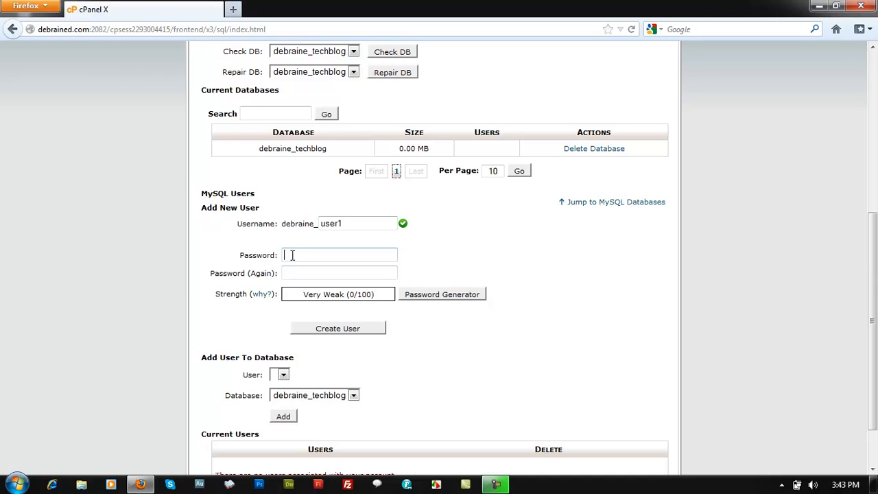
text(•••••••)
key(Tab)
text(•••••••)
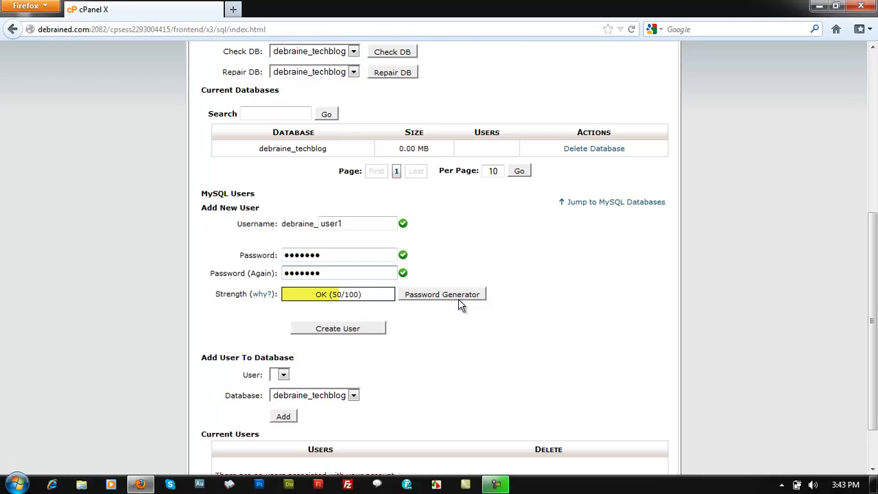
Create the MySQL user without storing its password in the browser, and return to the MySQL Databases page
drag(874, 342, 877, 362)
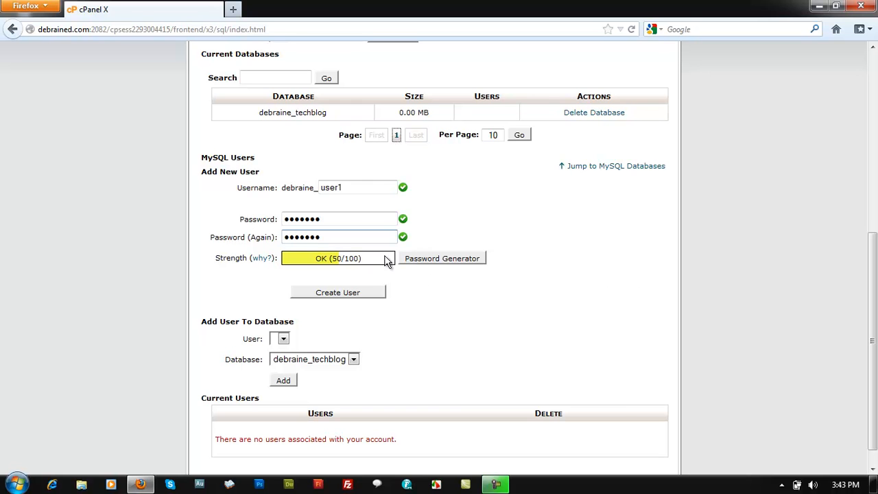
drag(874, 377, 875, 391)
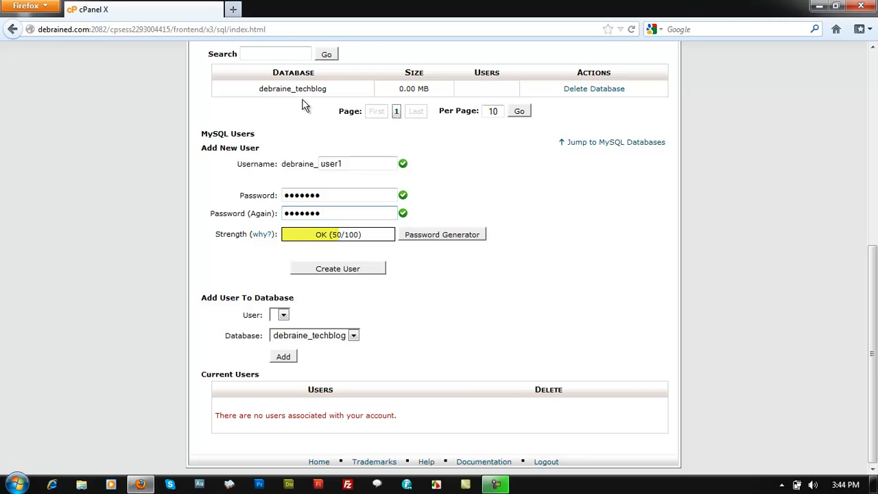
scroll(265, 171, up, 2)
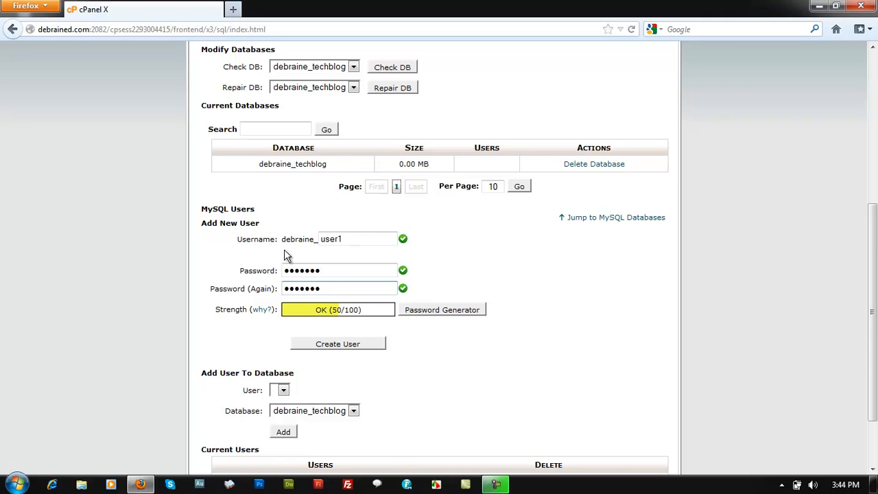
scroll(307, 168, down, 1)
scroll(302, 168, down, 1)
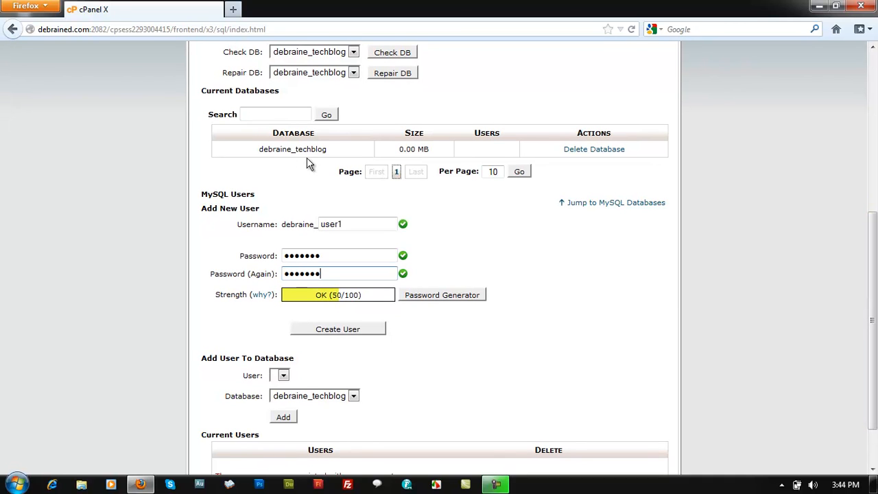
scroll(371, 251, down, 1)
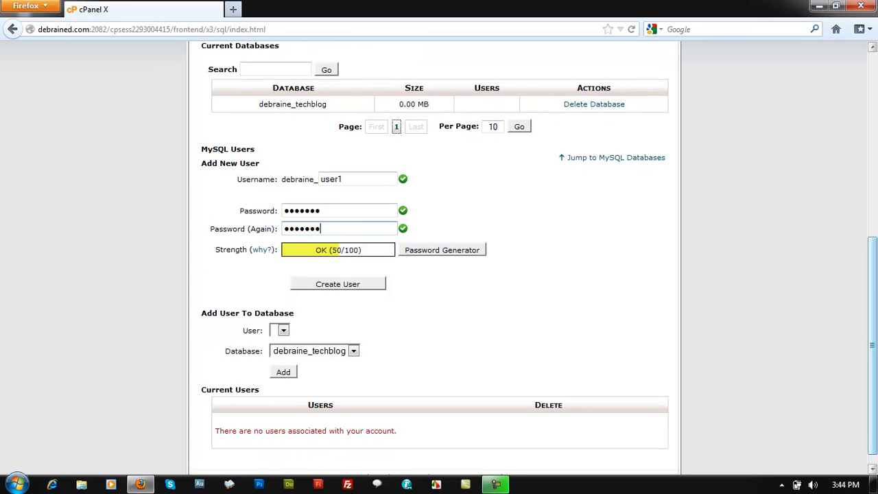
scroll(336, 227, down, 1)
click(336, 269)
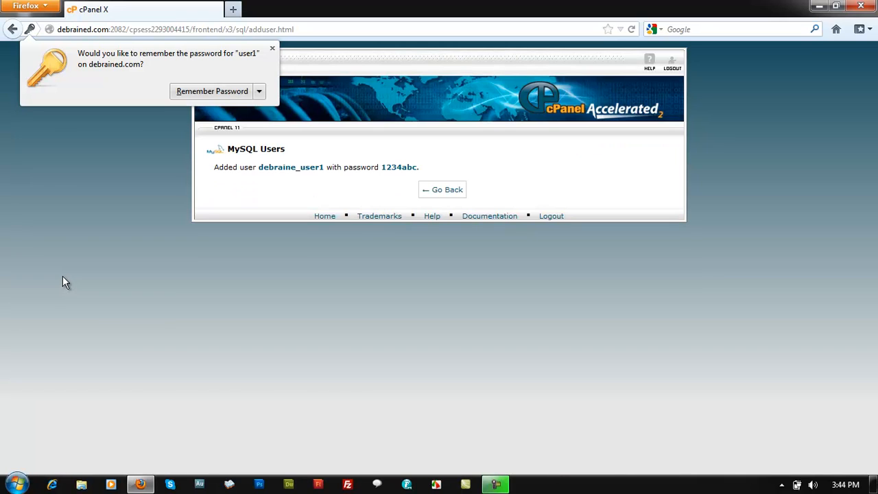
click(62, 277)
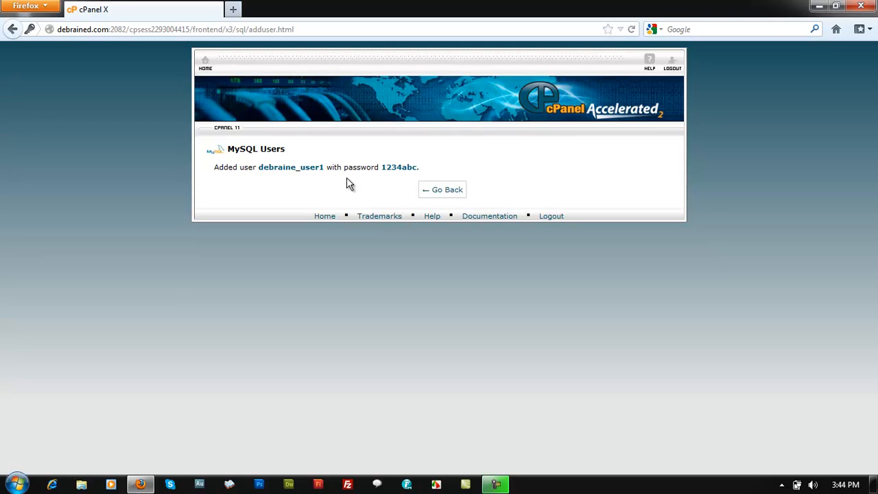
click(442, 190)
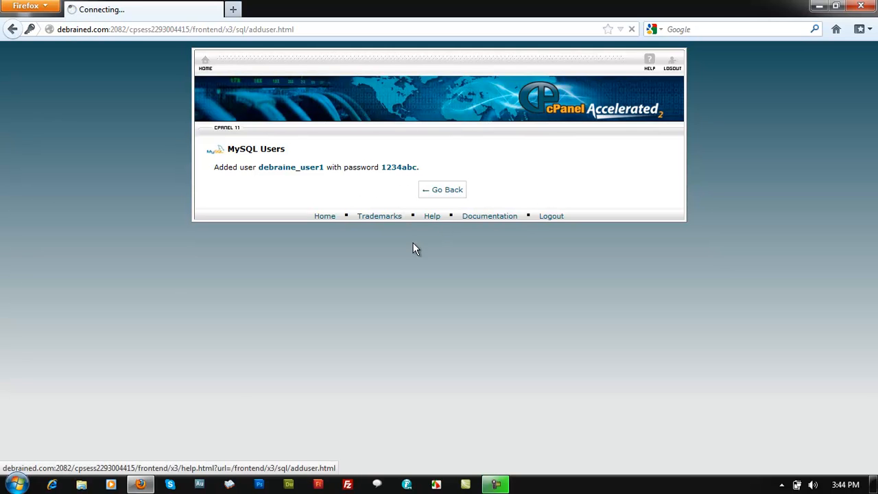
Examine the Current Databases table, the Add User To Database form and the Current Users list for the database and user names
scroll(351, 283, down, 6)
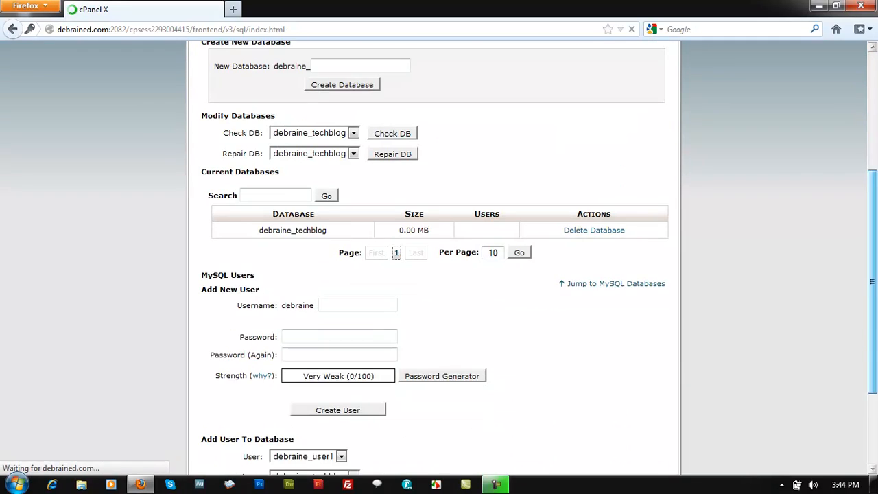
drag(311, 190, 364, 195)
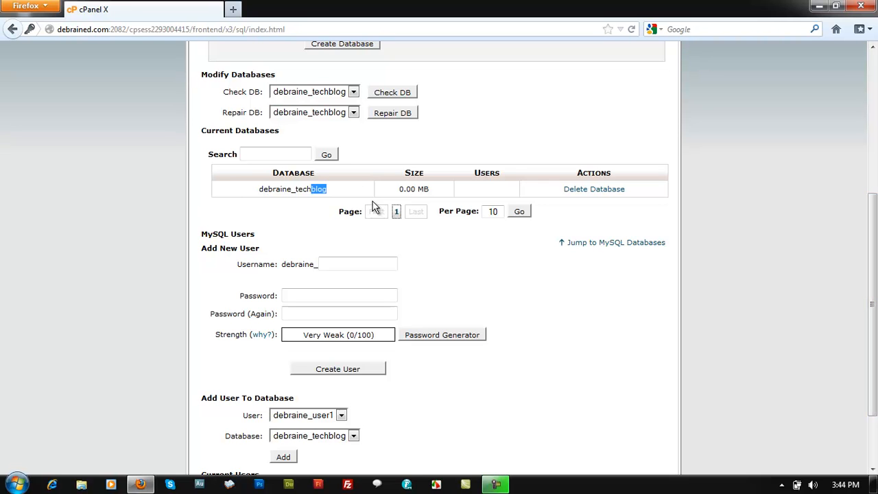
click(436, 198)
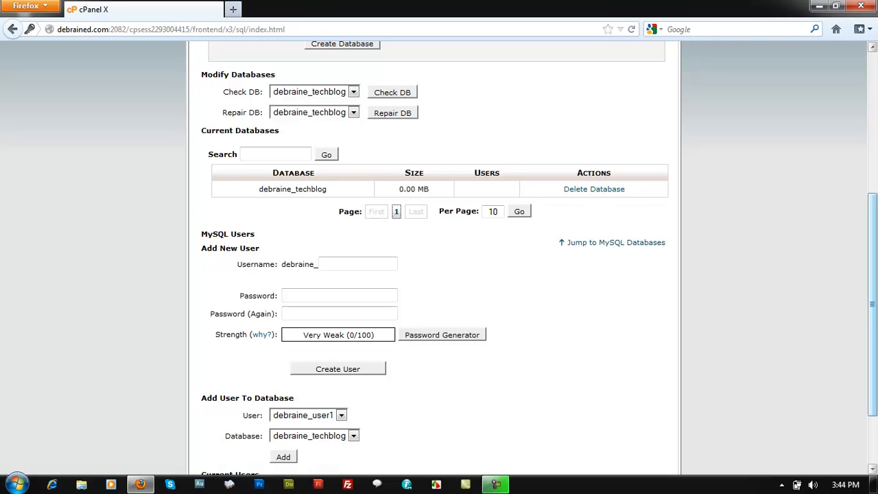
scroll(582, 192, down, 2)
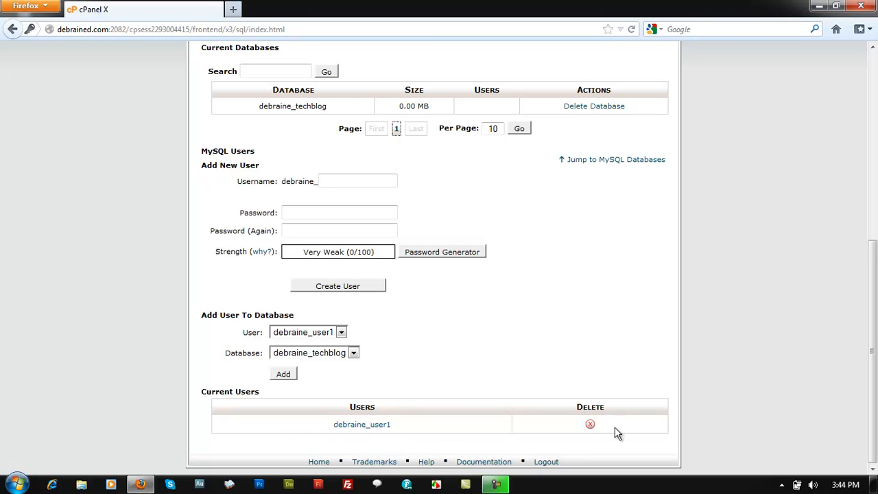
drag(873, 378, 872, 375)
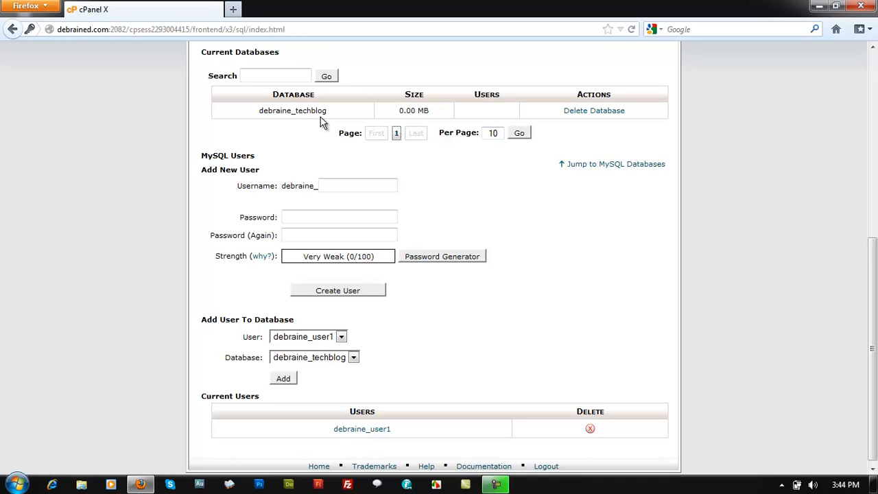
drag(333, 112, 261, 117)
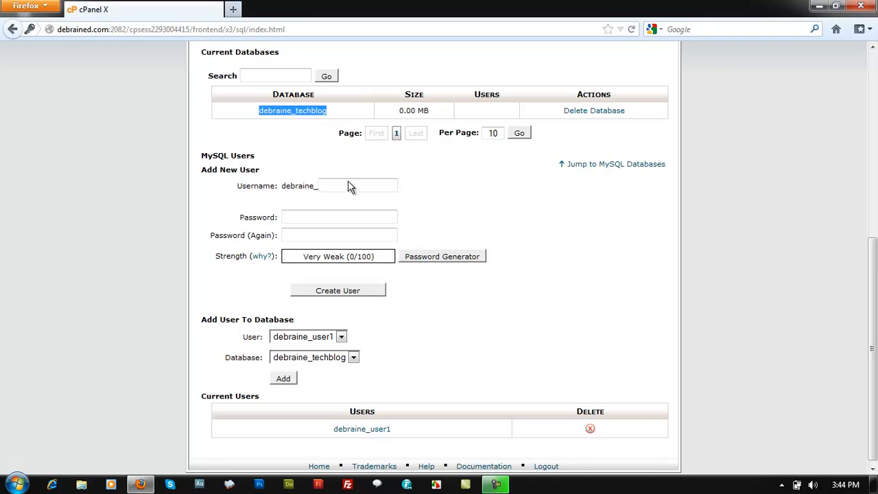
click(508, 352)
drag(402, 432, 335, 430)
click(531, 367)
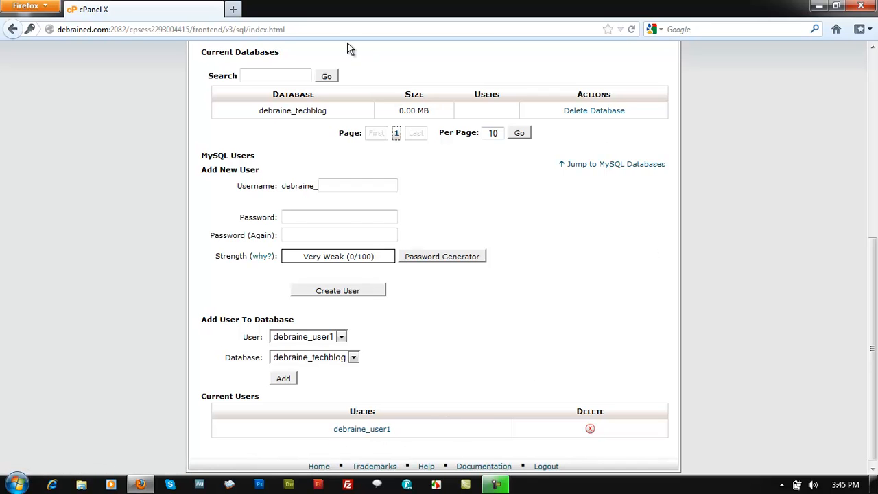
drag(877, 363, 877, 366)
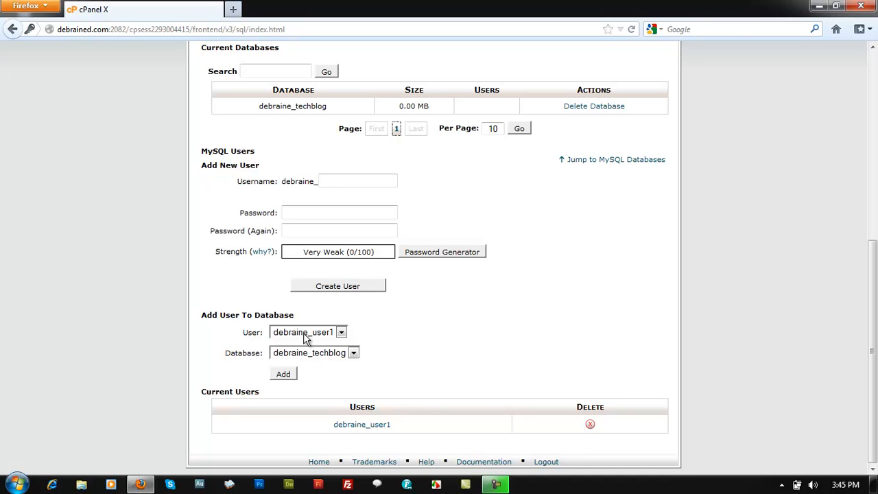
Add the user debraine_user1 to the debraine_techblog database and grant it all privileges
click(345, 333)
click(347, 332)
click(346, 332)
click(344, 333)
click(344, 333)
click(562, 341)
click(284, 374)
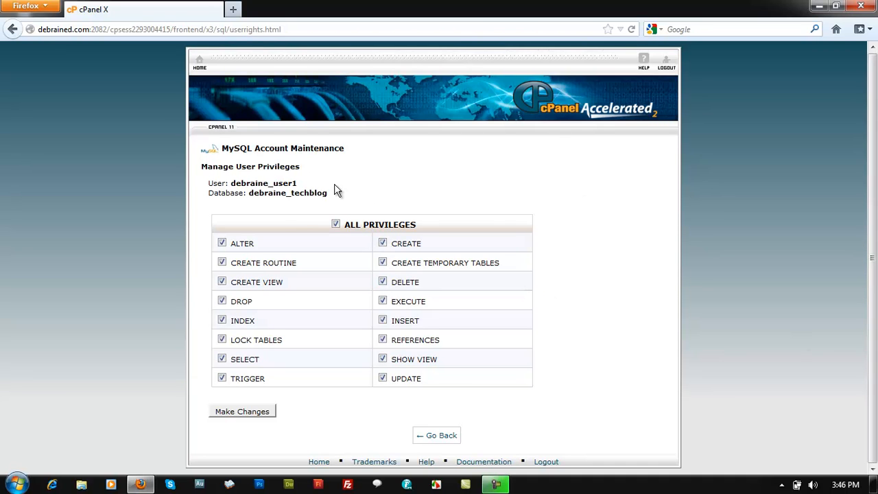
click(257, 412)
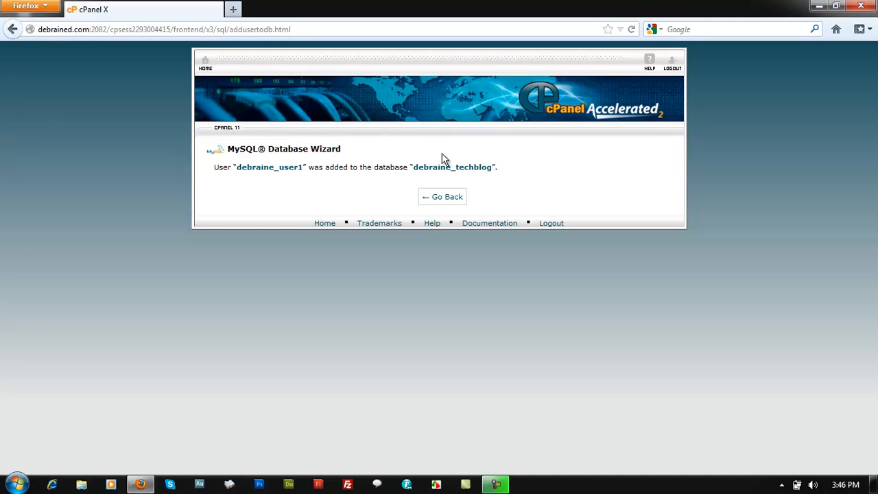
Return to the MySQL Databases page and examine the techblog database's size and assigned user in the Current Databases table
click(452, 198)
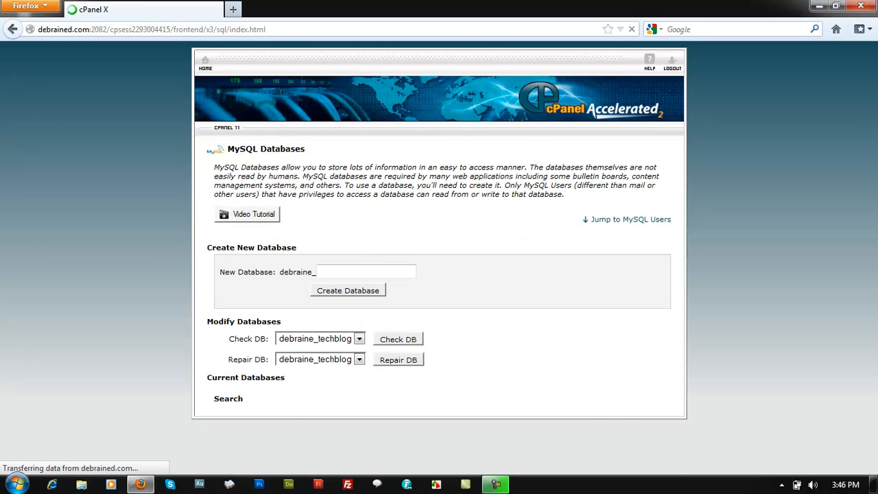
drag(874, 151, 877, 256)
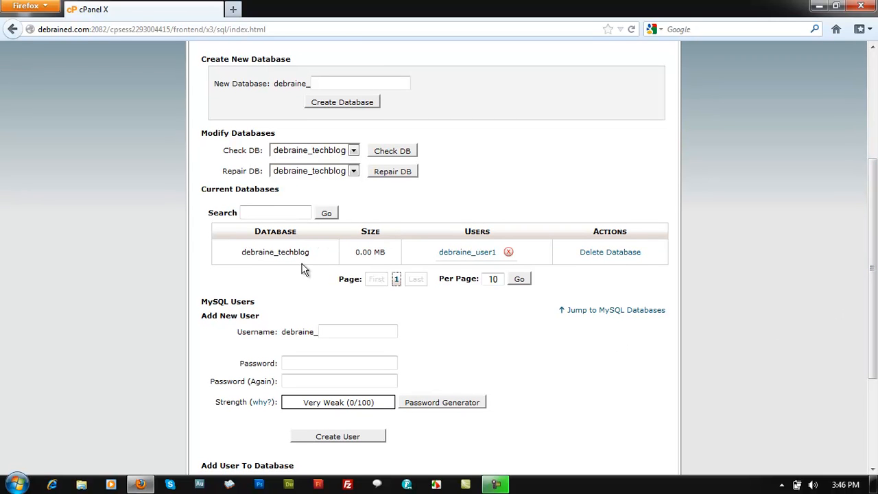
drag(391, 255, 358, 253)
drag(874, 248, 870, 261)
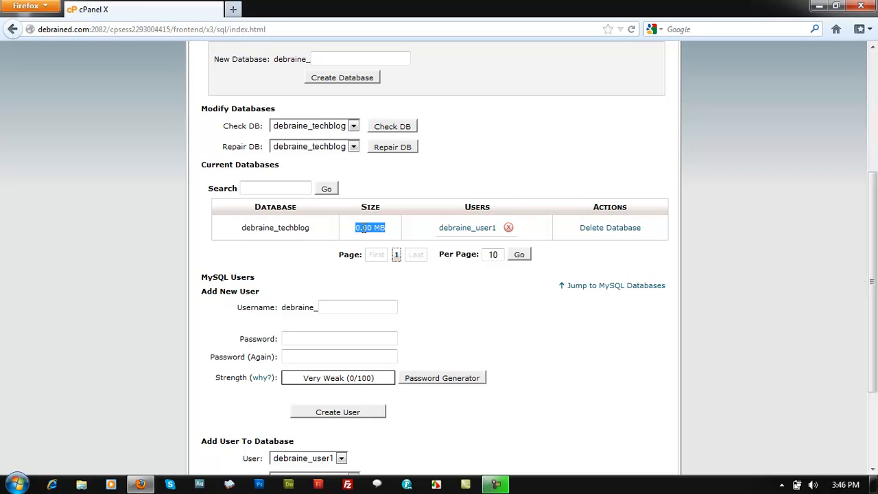
Examine the techblog database's size, user and delete options, along with the user forms and the Current Users list
drag(356, 227, 385, 228)
click(273, 241)
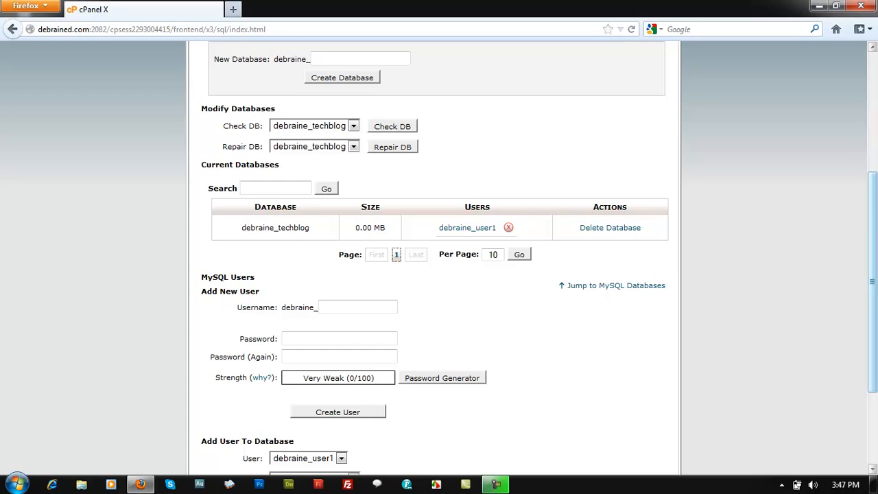
scroll(873, 282, down, 1)
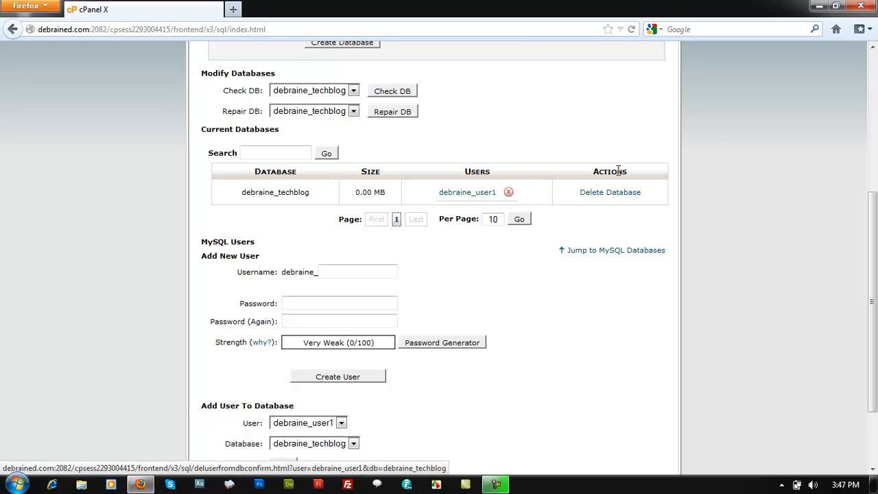
scroll(801, 294, down, 3)
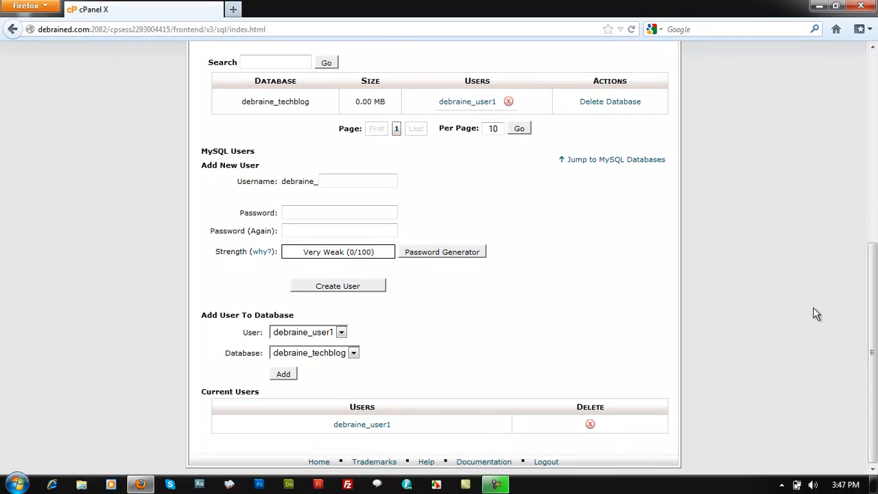
Delete the debraine_techblog database, confirm the deletion, and return to the MySQL Databases page
drag(873, 326, 876, 244)
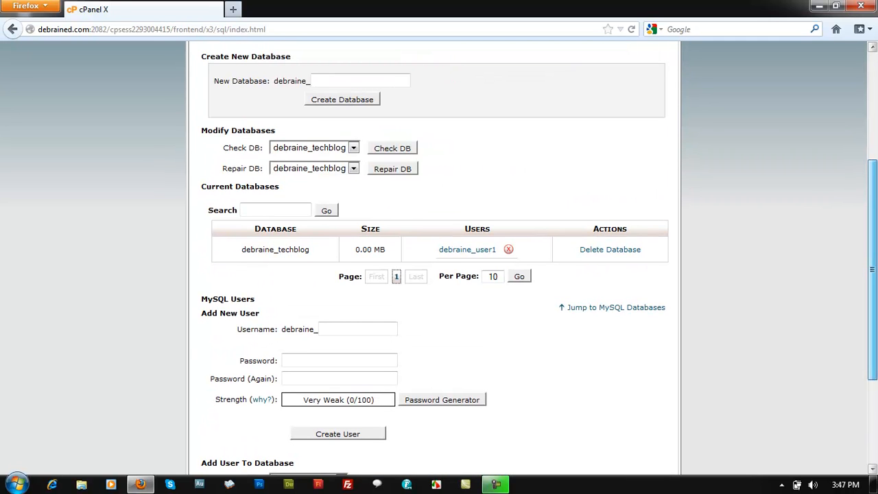
scroll(875, 359, down, 4)
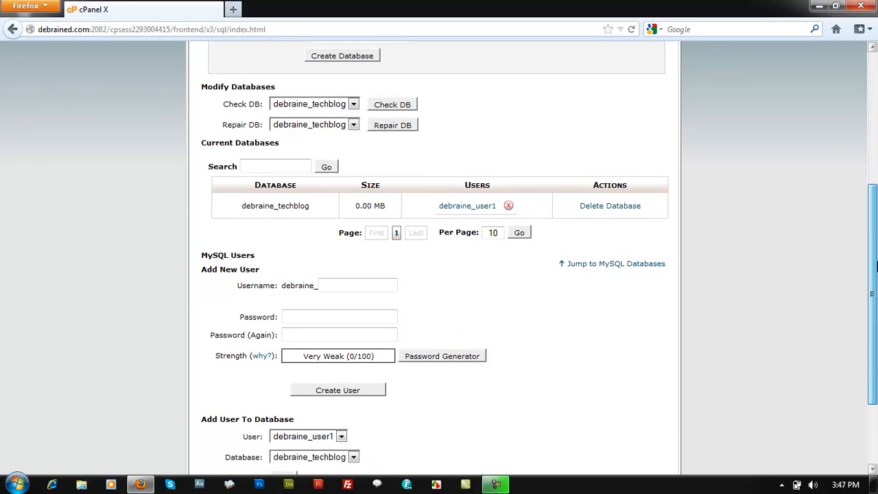
scroll(875, 360, up, 4)
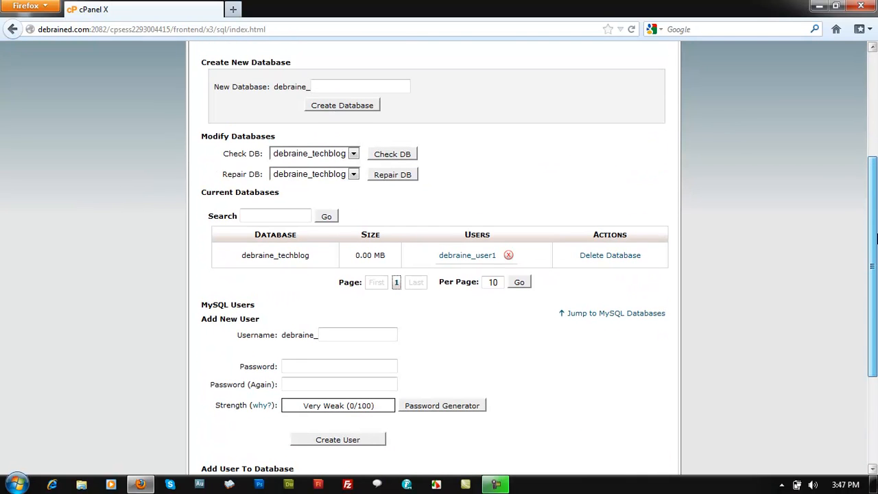
click(607, 260)
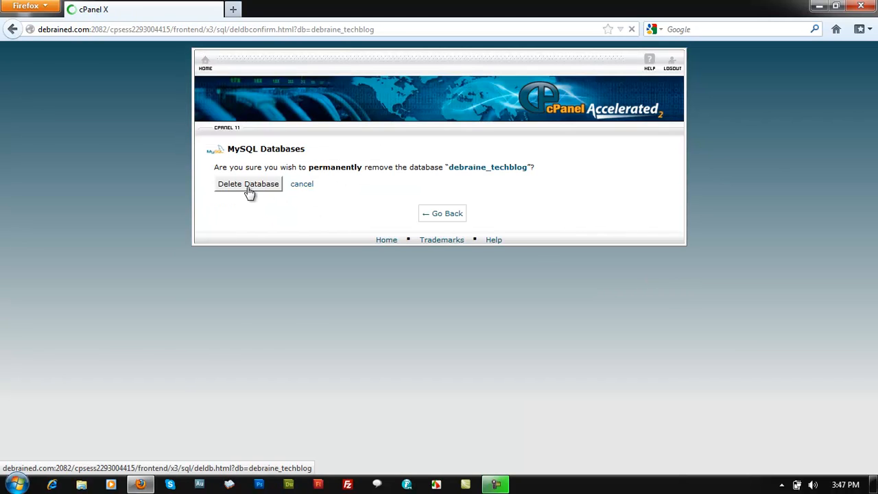
click(250, 192)
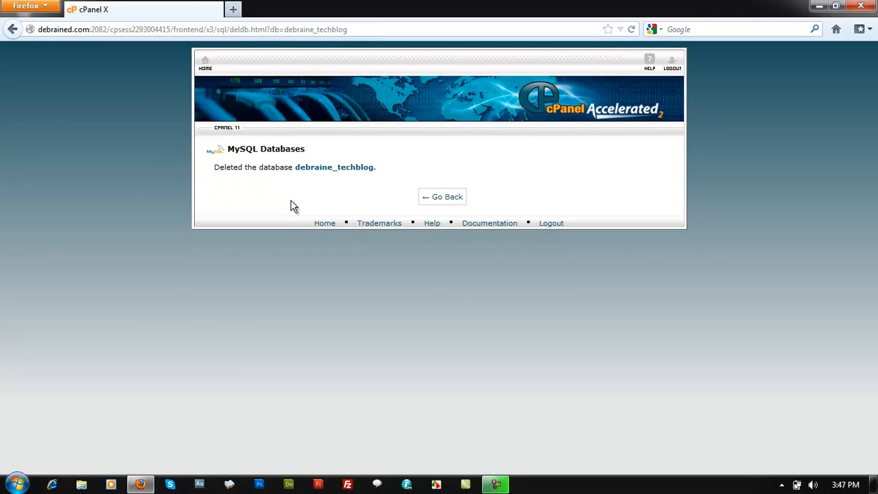
click(444, 199)
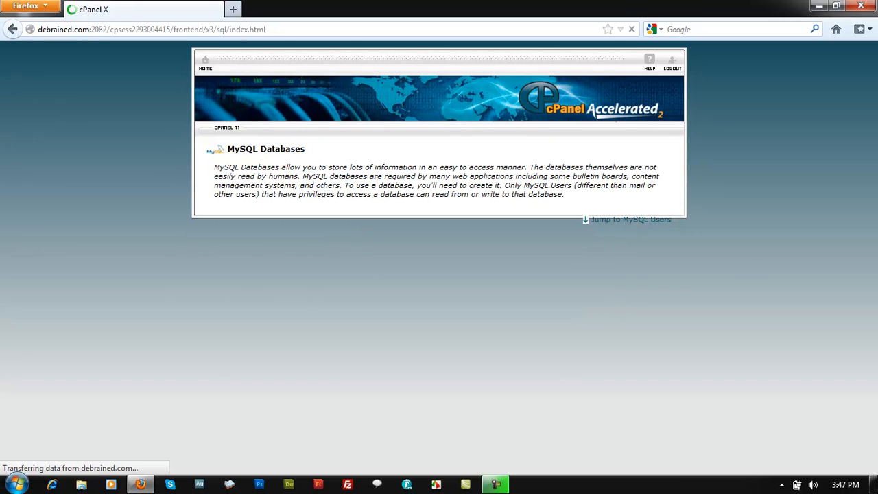
Delete the MySQL user debraine_user1, confirm the deletion, and return to the MySQL Databases page to review its sections
scroll(869, 185, down, 5)
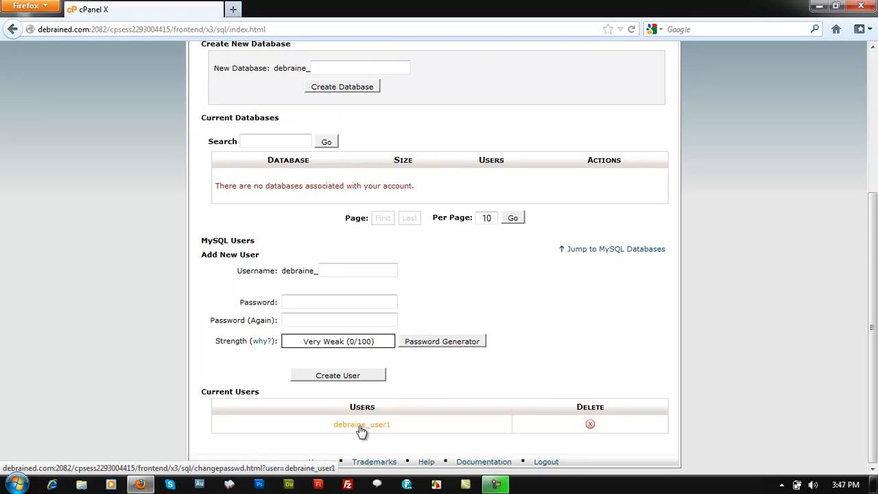
click(590, 424)
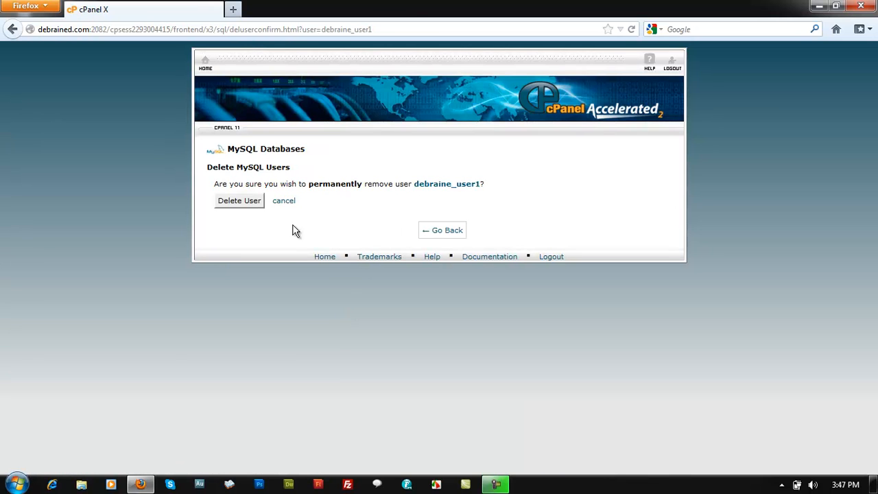
click(250, 201)
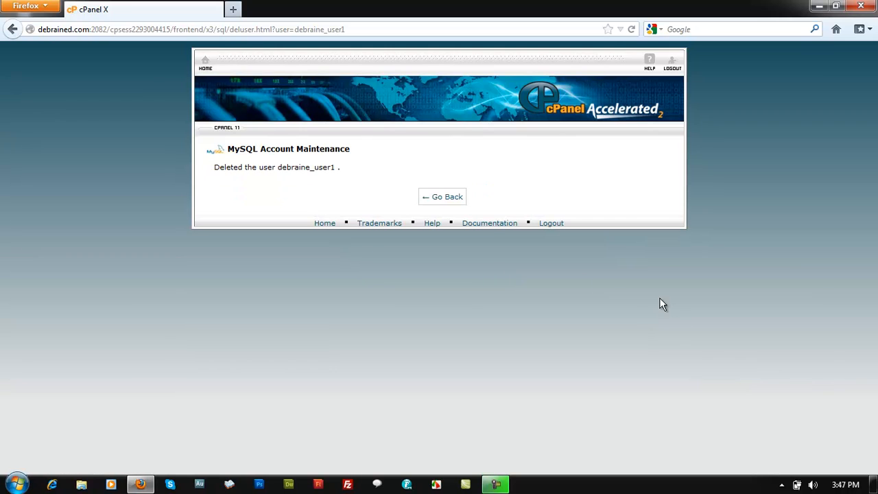
click(443, 197)
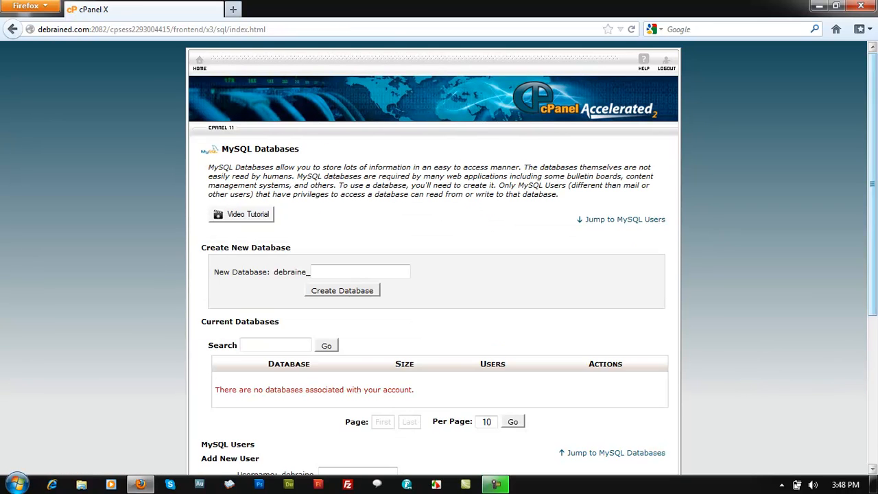
drag(874, 249, 876, 280)
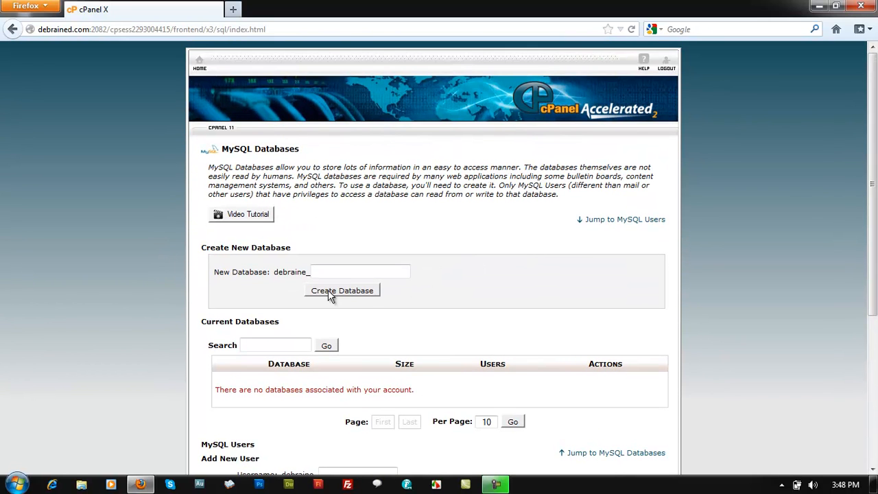
drag(873, 223, 873, 371)
drag(875, 293, 876, 180)
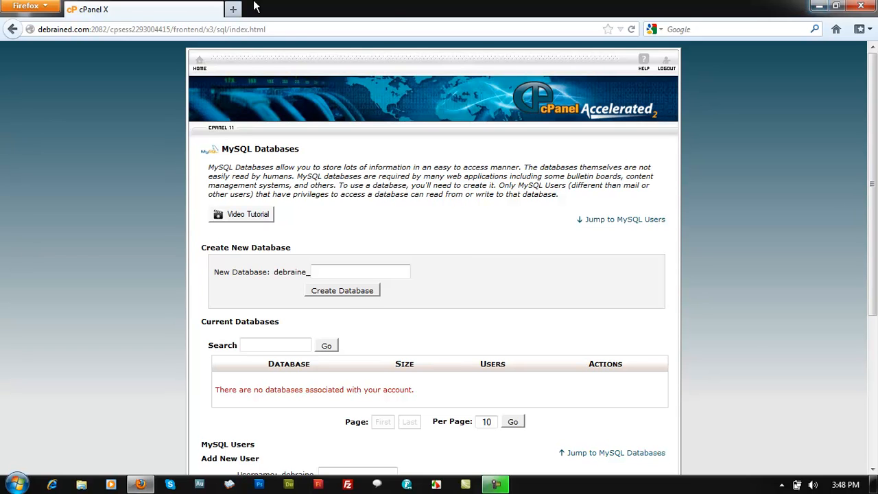
Open noodleboss.com in a new browser tab and leave that site displayed
click(234, 9)
text(noodleboss.com/)
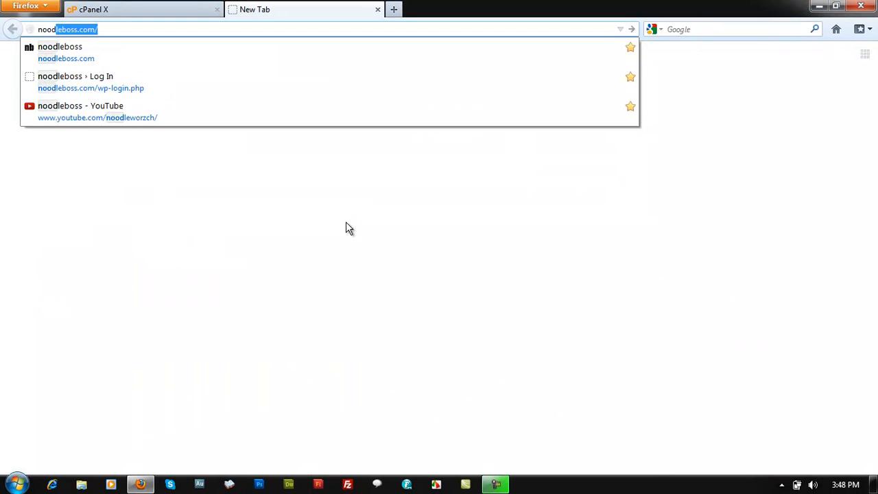
click(131, 63)
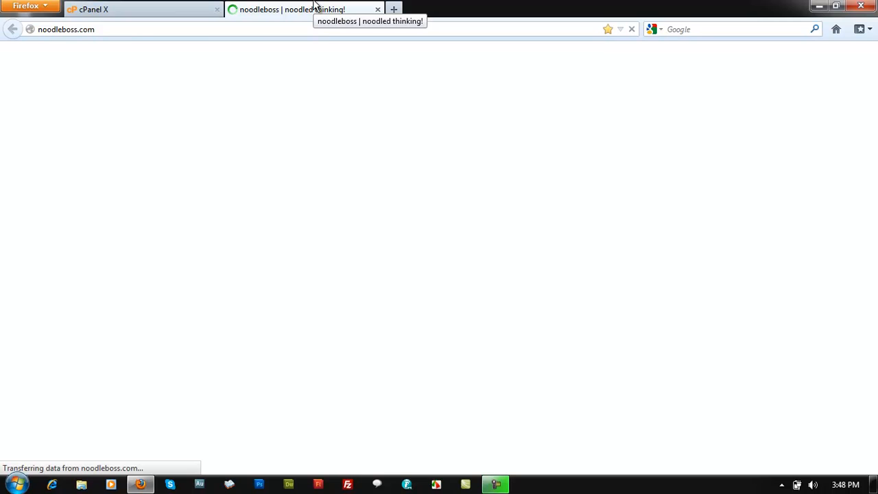
click(126, 7)
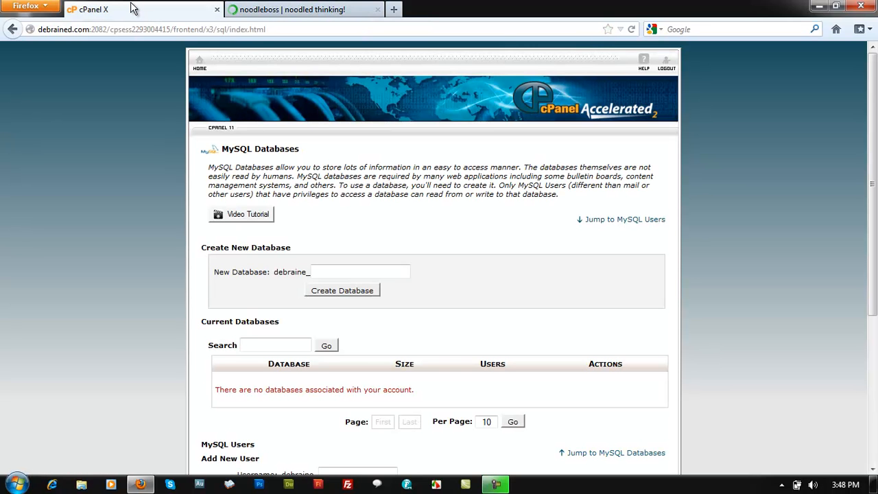
click(295, 9)
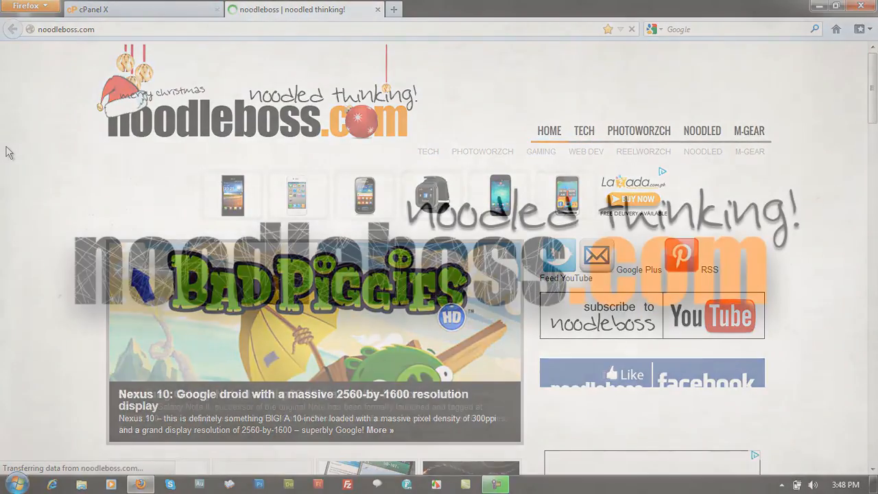